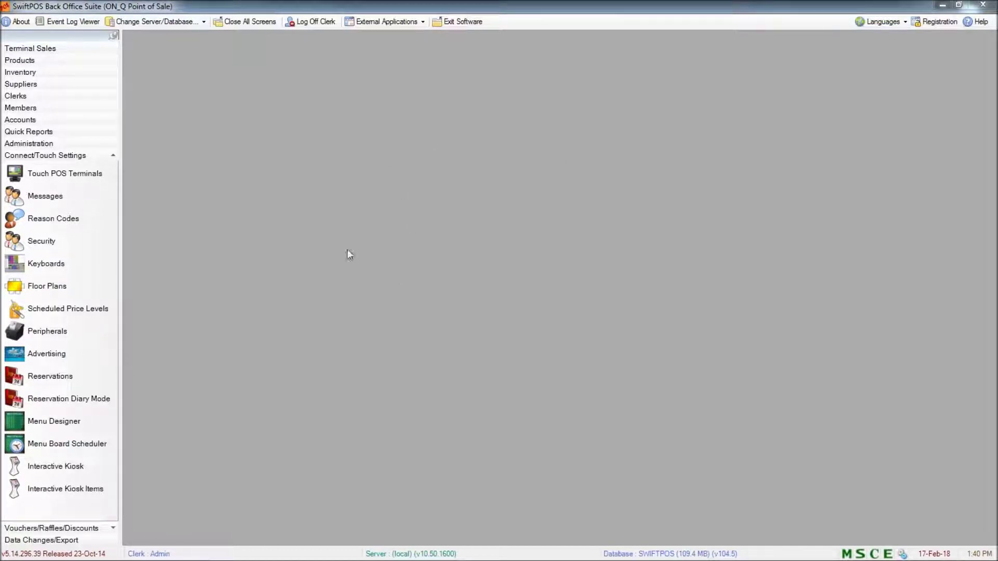
- Add a new product group in the Category/Groups Setup and set its group number to 62
{"action": "left_click", "coordinate": [47, 61]}
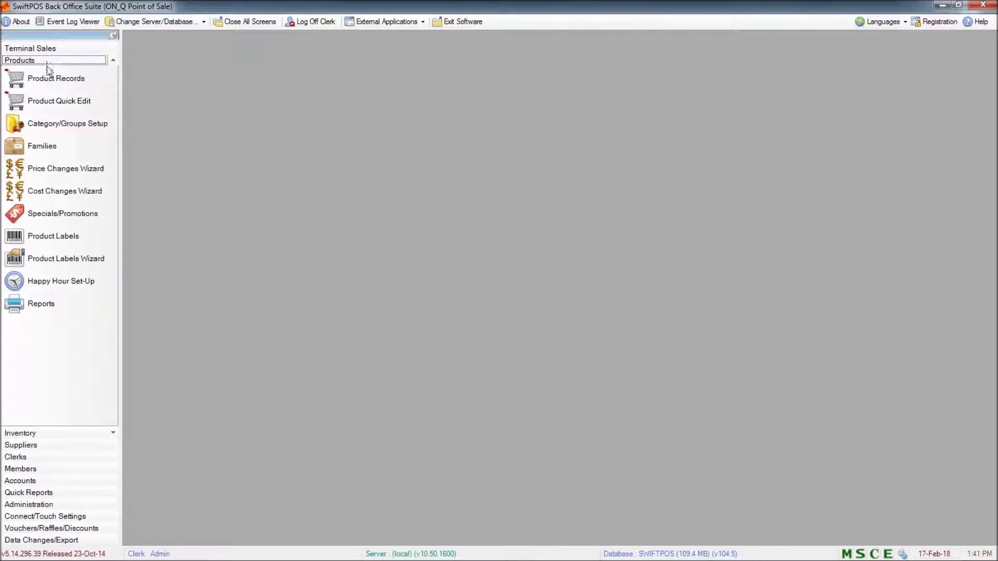
{"action": "left_click", "coordinate": [81, 125]}
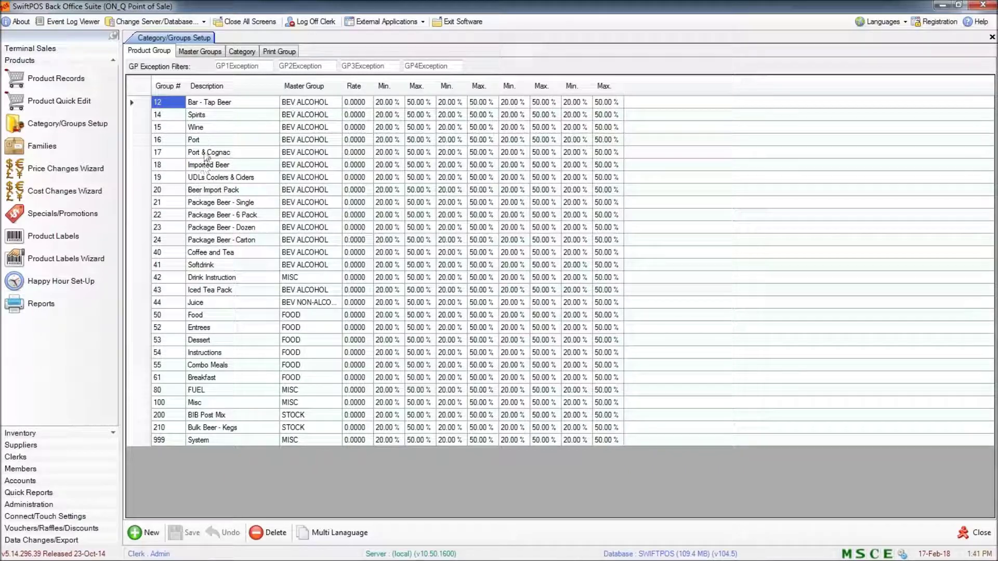
{"action": "left_click", "coordinate": [203, 381]}
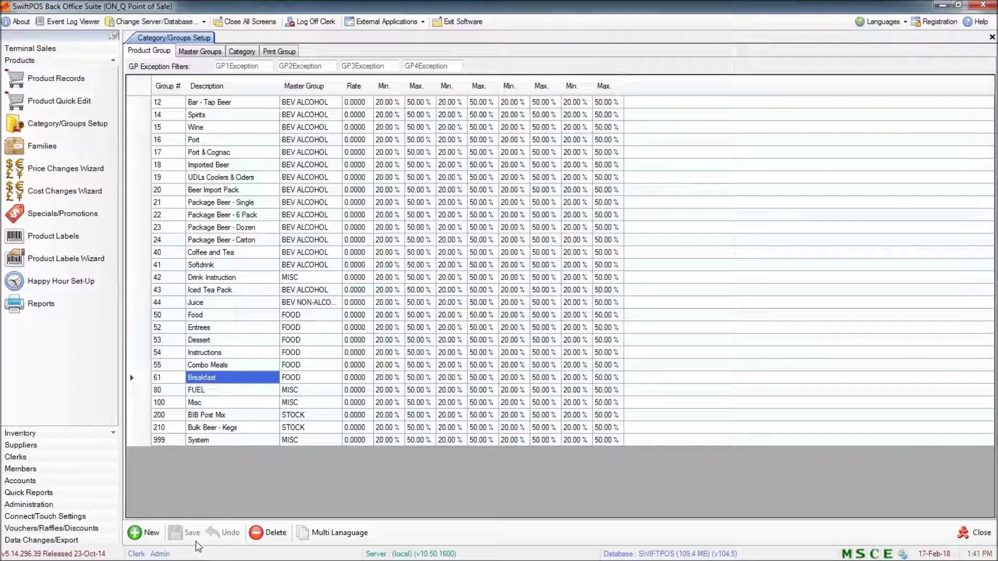
{"action": "left_click", "coordinate": [147, 534]}
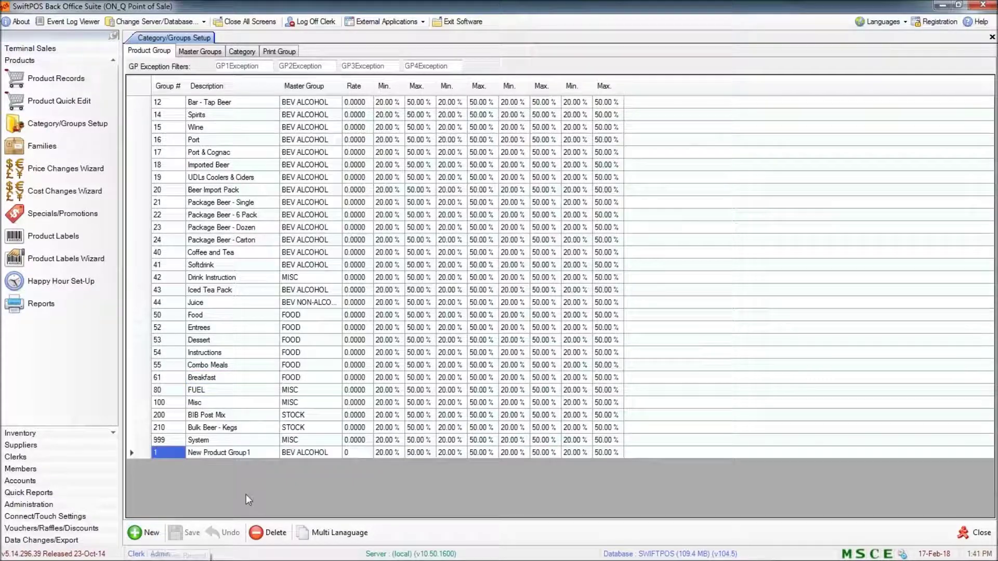
{"action": "left_click", "coordinate": [167, 453]}
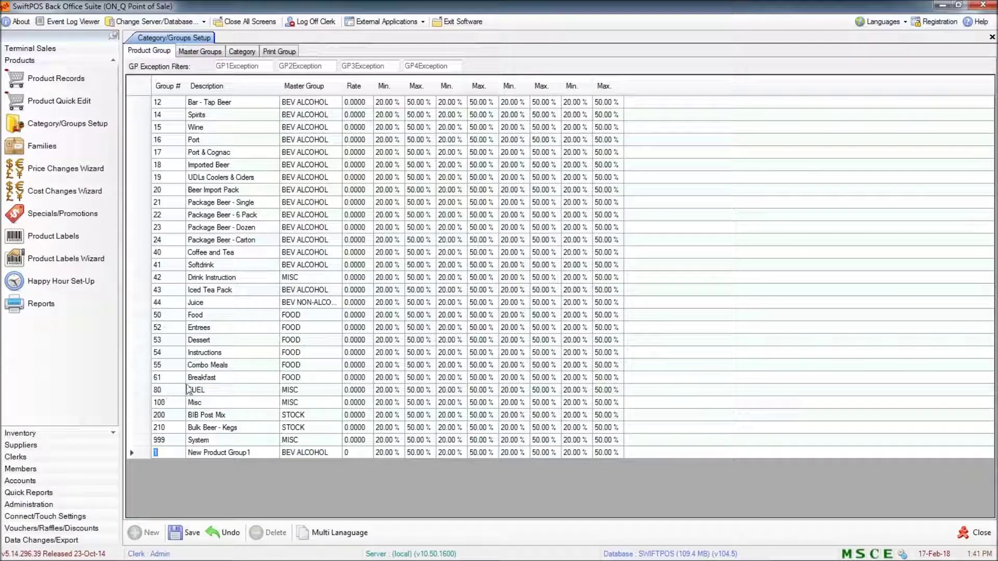
{"action": "type", "text": "62"}
- Set the description of product group 62 to "Breakfast Ins"
{"action": "left_click", "coordinate": [235, 455]}
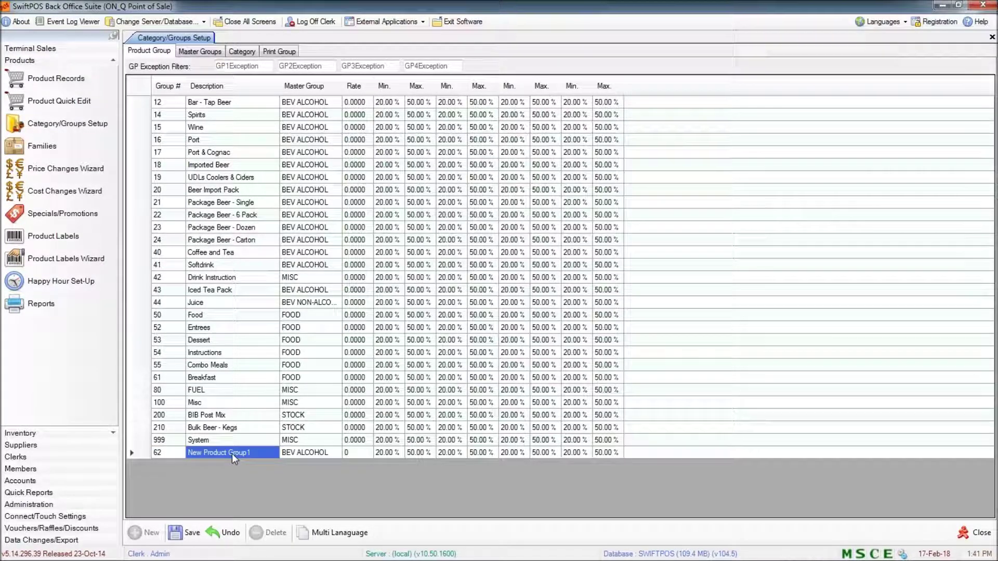
{"action": "type", "text": "bREAKFAS"}
{"action": "key", "text": "BackSpace"}
{"action": "key", "text": "BackSpace"}
{"action": "key", "text": "BackSpace"}
{"action": "key", "text": "BackSpace"}
{"action": "key", "text": "BackSpace"}
{"action": "type", "text": "Breakfast Ins"}
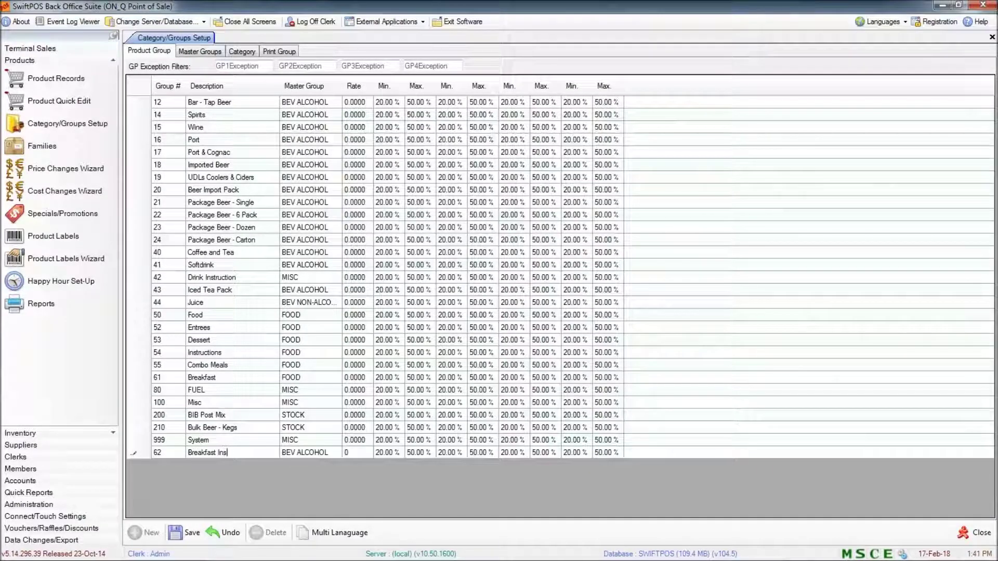
- Assign the Breakfast Ins product group to the MISC master group and save the changes
{"action": "left_click", "coordinate": [336, 453]}
{"action": "left_click", "coordinate": [336, 454]}
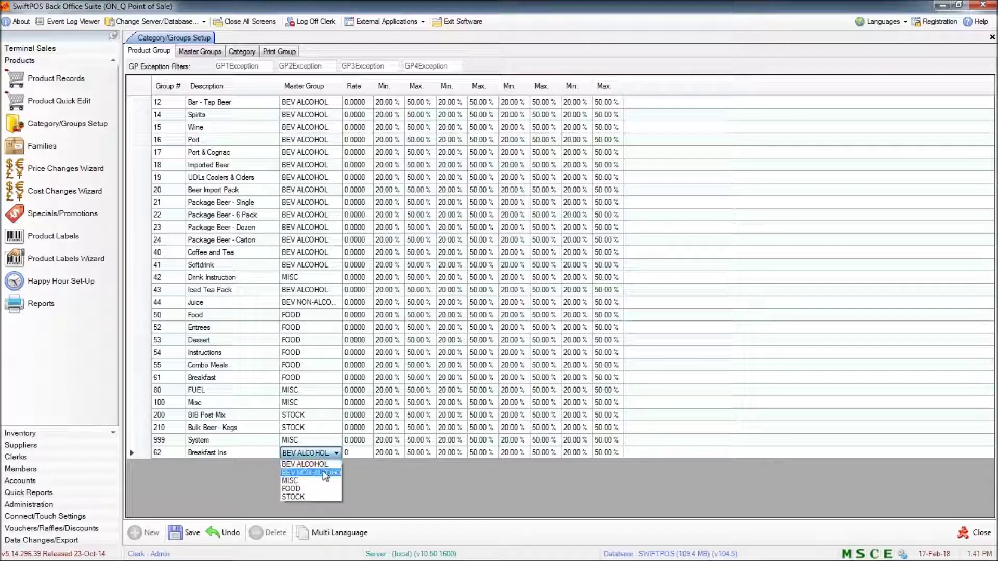
{"action": "left_click", "coordinate": [300, 487]}
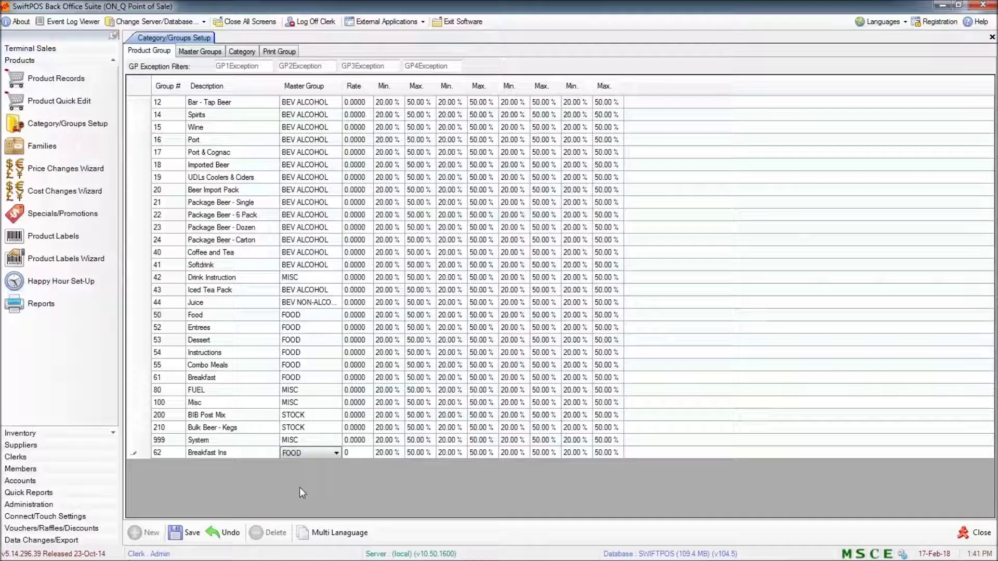
{"action": "left_click", "coordinate": [312, 456]}
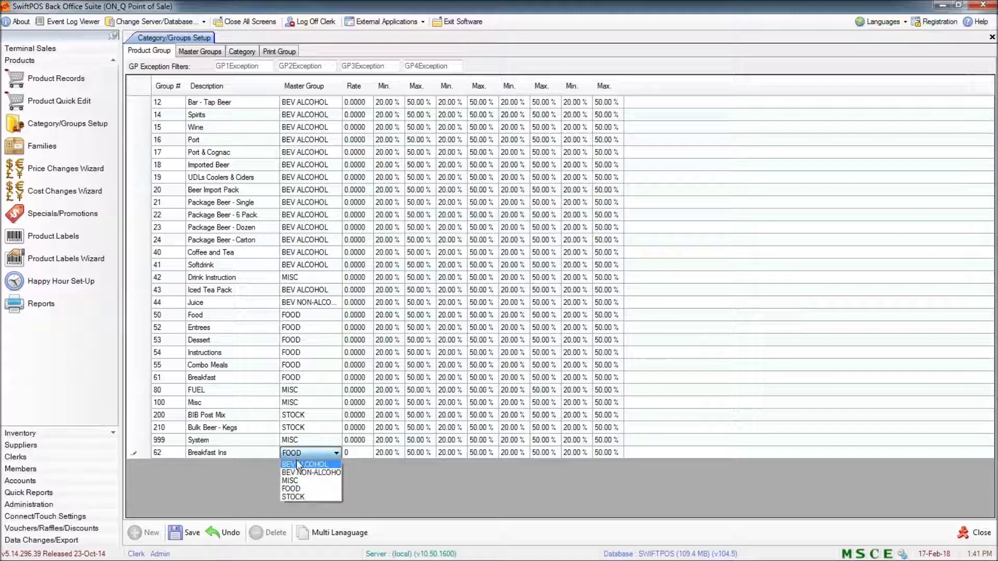
{"action": "left_click", "coordinate": [294, 483]}
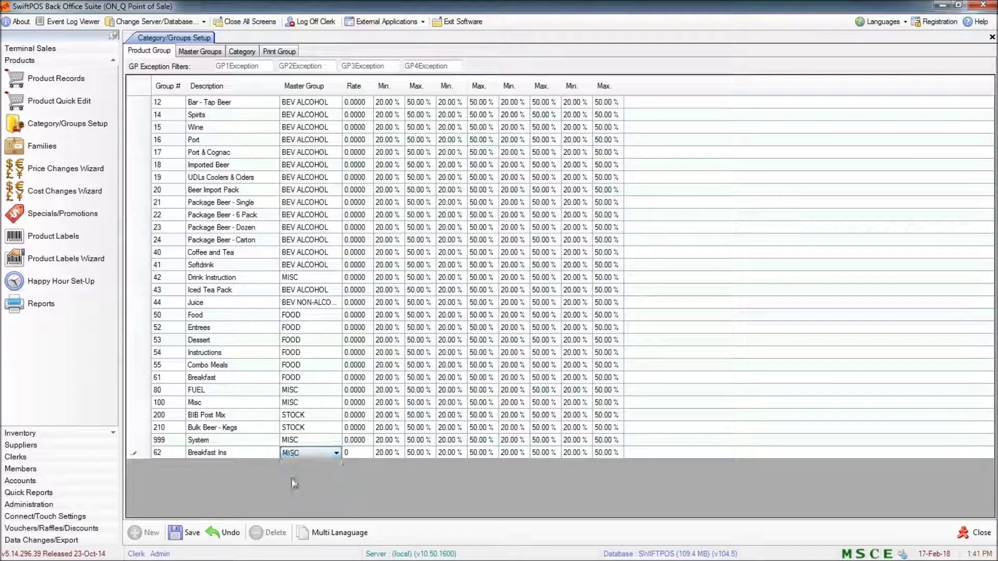
{"action": "left_click", "coordinate": [188, 533]}
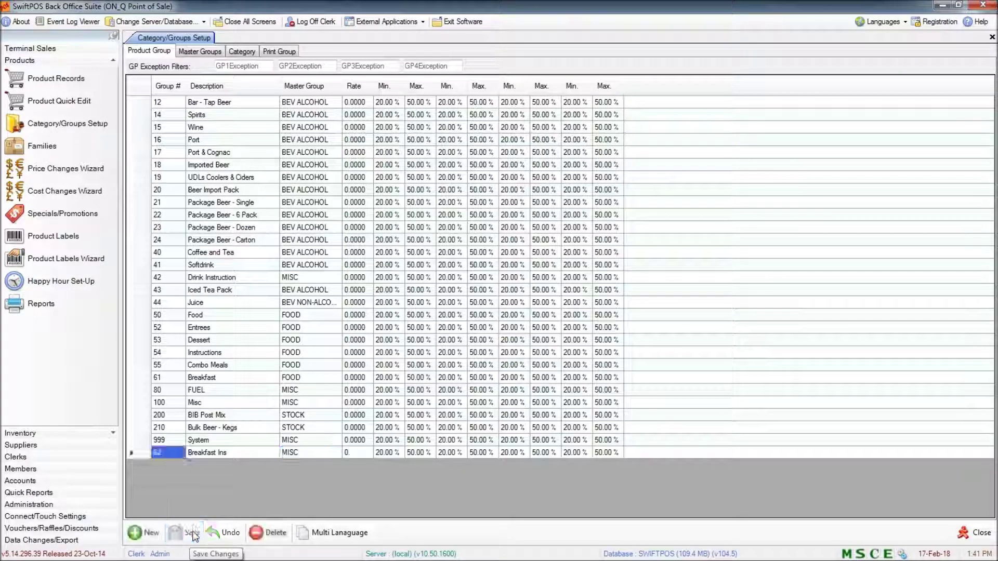
- Create a new product category with ID 62 and the description "BREAKFAST INS"
{"action": "left_click", "coordinate": [240, 54]}
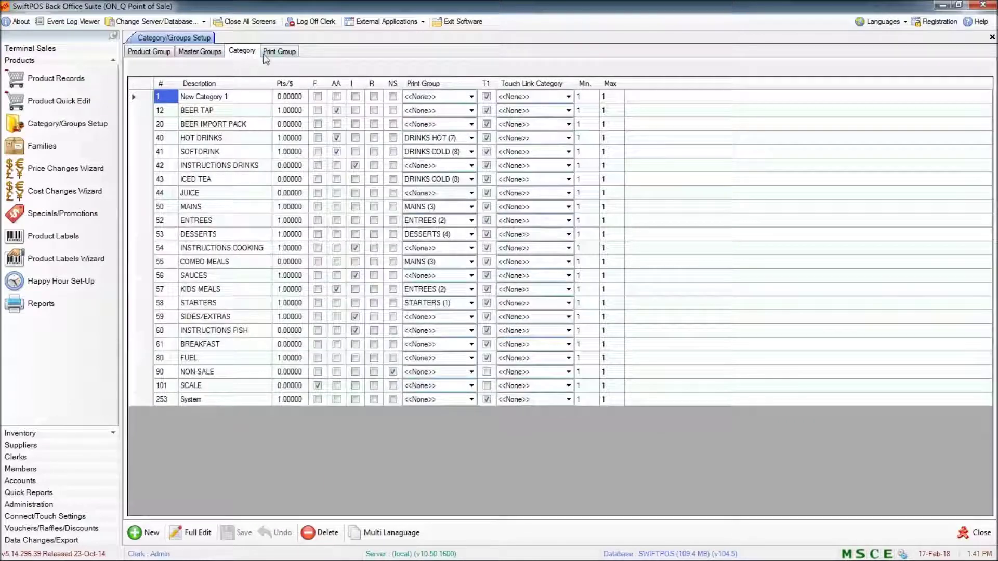
{"action": "left_click", "coordinate": [146, 526]}
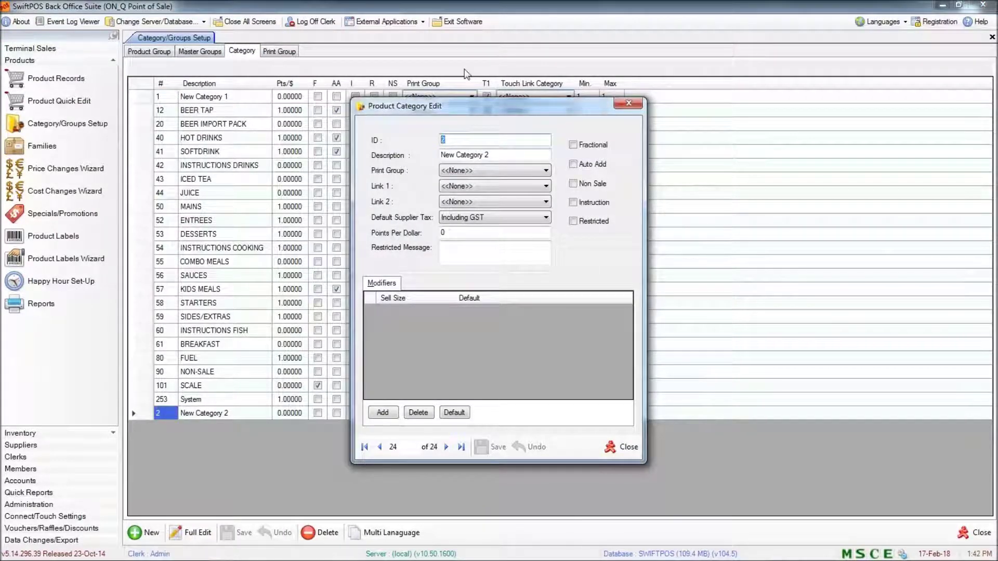
{"action": "type", "text": "62"}
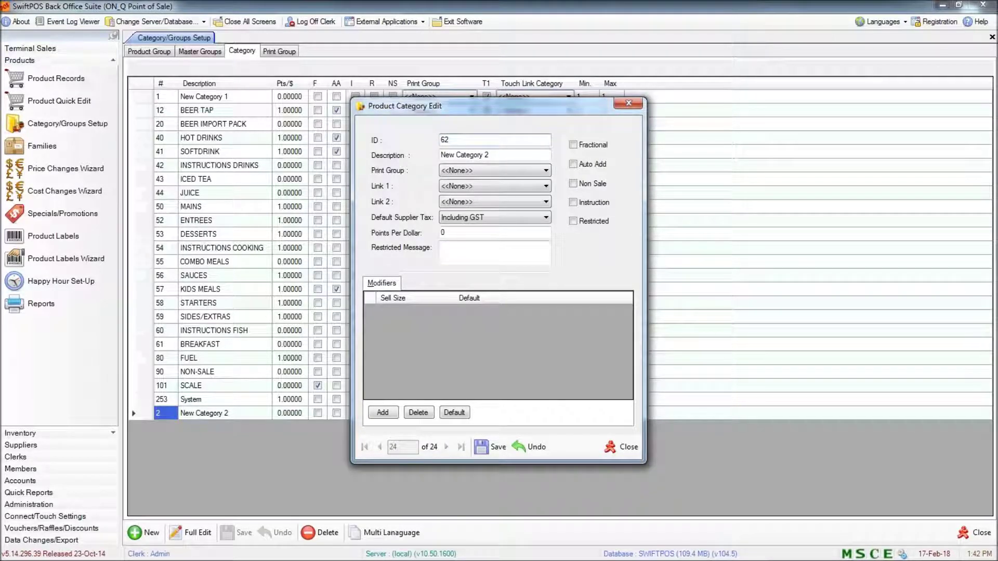
{"action": "key", "text": "Tab"}
{"action": "type", "text": "bre"}
{"action": "key", "text": "BackSpace"}
{"action": "key", "text": "BackSpace"}
{"action": "key", "text": "BackSpace"}
{"action": "type", "text": "BREA"}
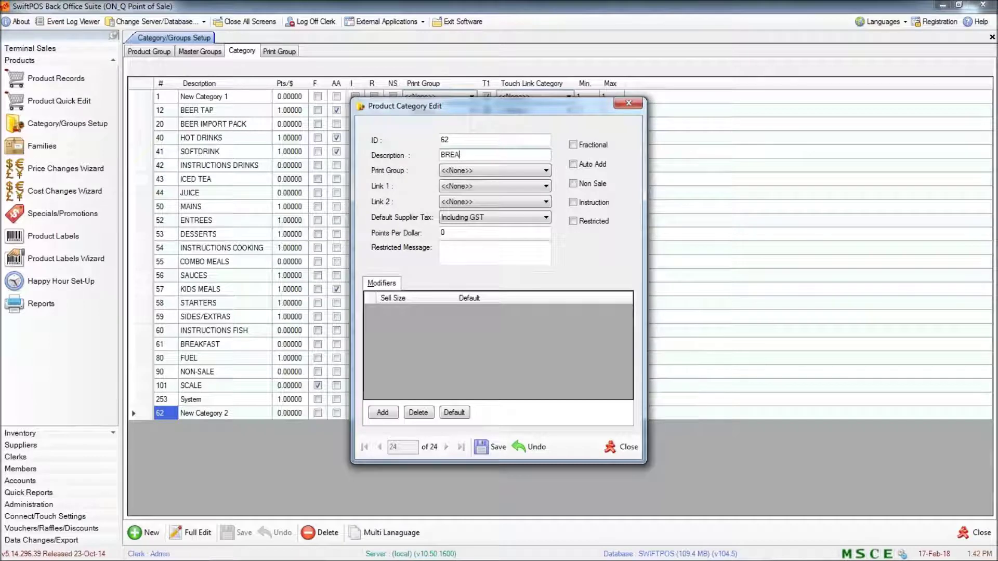
{"action": "type", "text": "KFAST INS"}
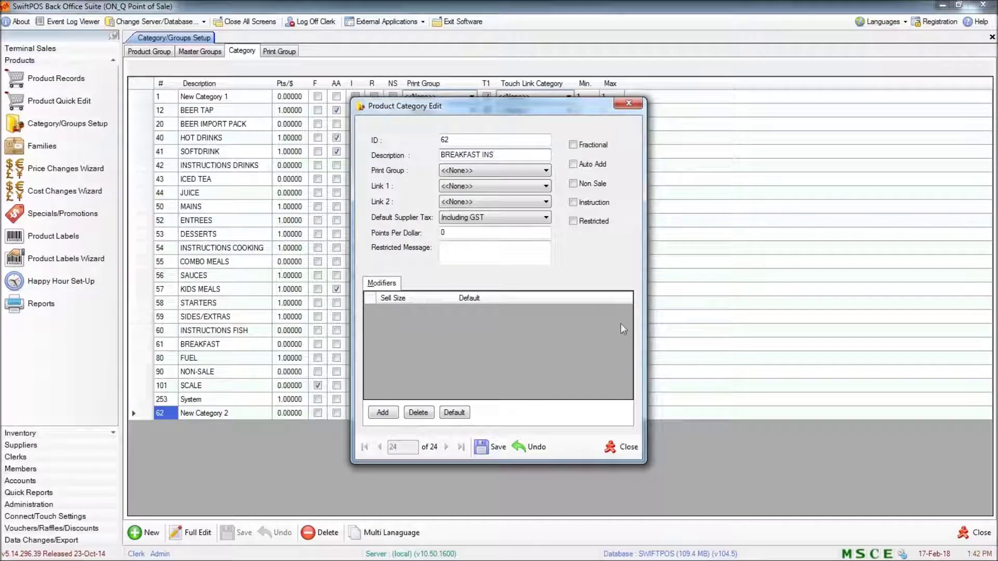
- Flag the BREAKFAST INS category as an Instruction category, save it and close the category editor
{"action": "left_click", "coordinate": [581, 204]}
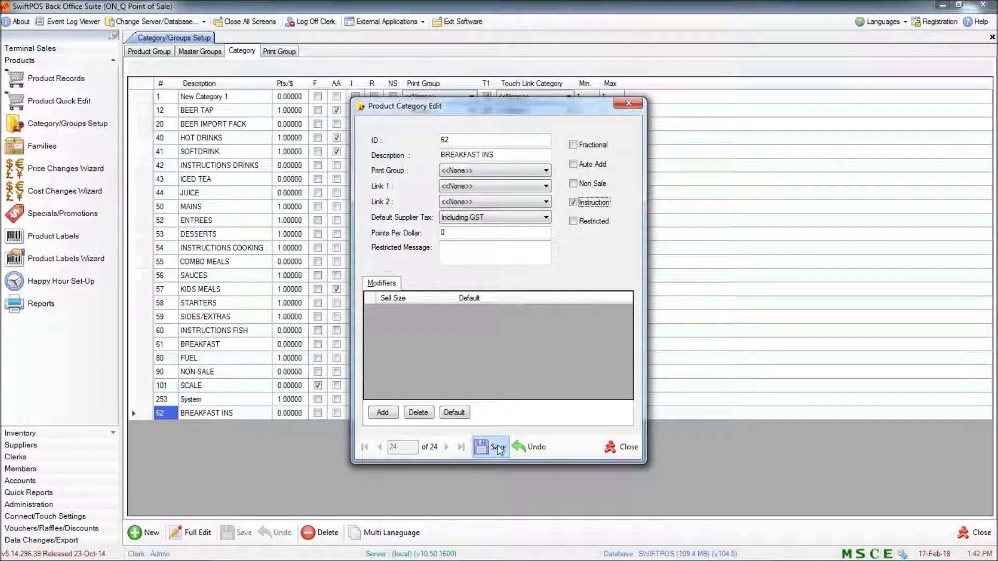
{"action": "left_click", "coordinate": [488, 455]}
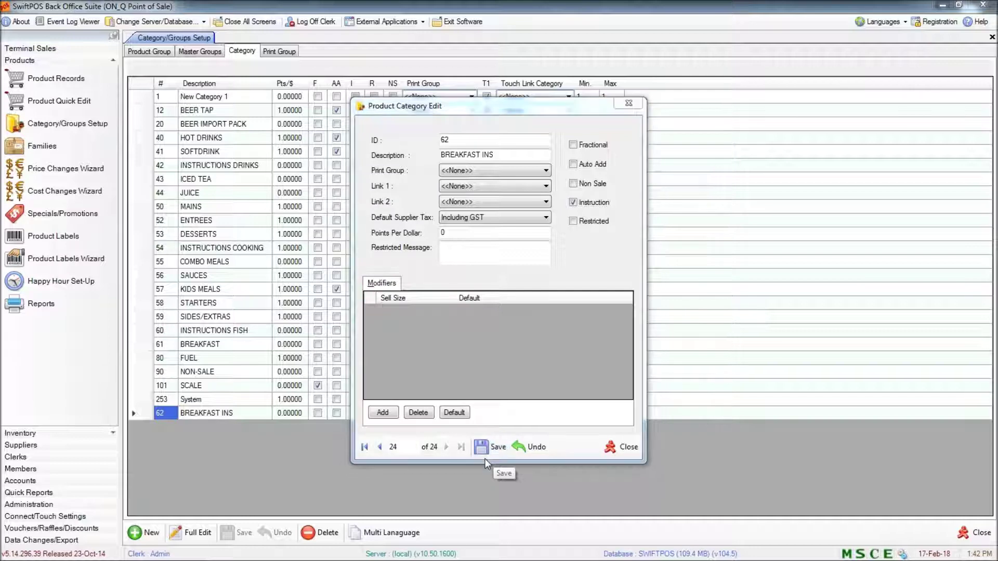
{"action": "left_click", "coordinate": [568, 336]}
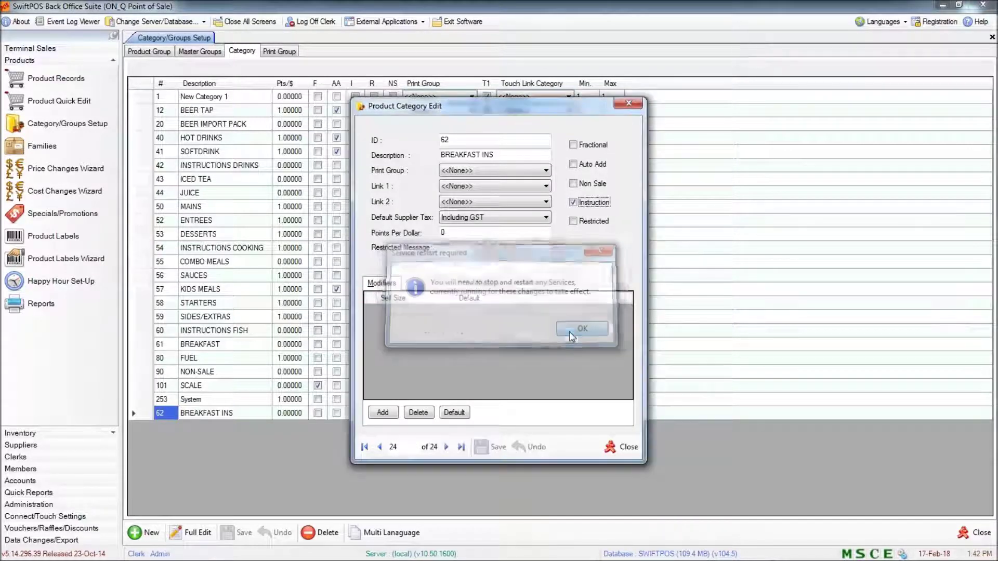
{"action": "left_click", "coordinate": [619, 447]}
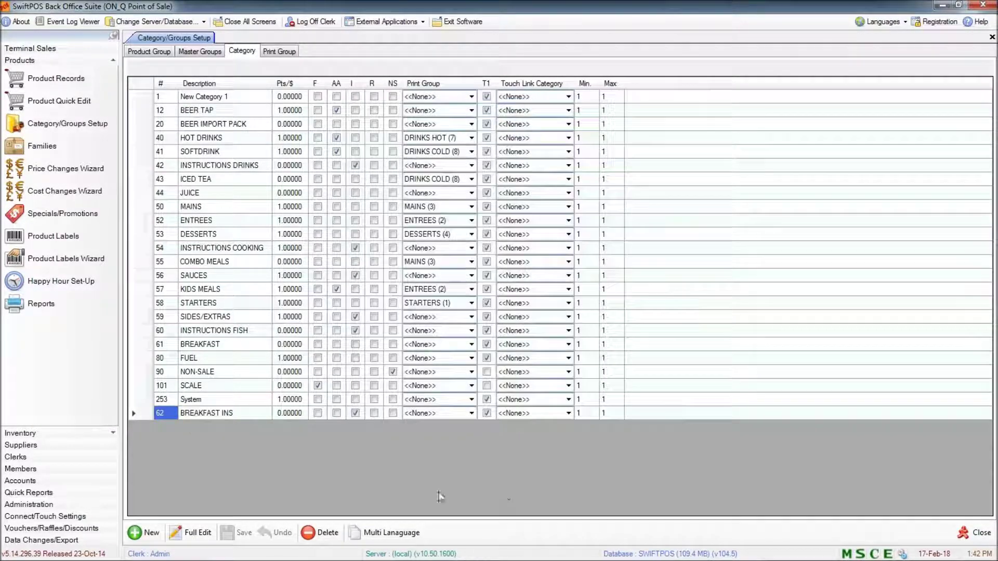
{"action": "left_click", "coordinate": [187, 415]}
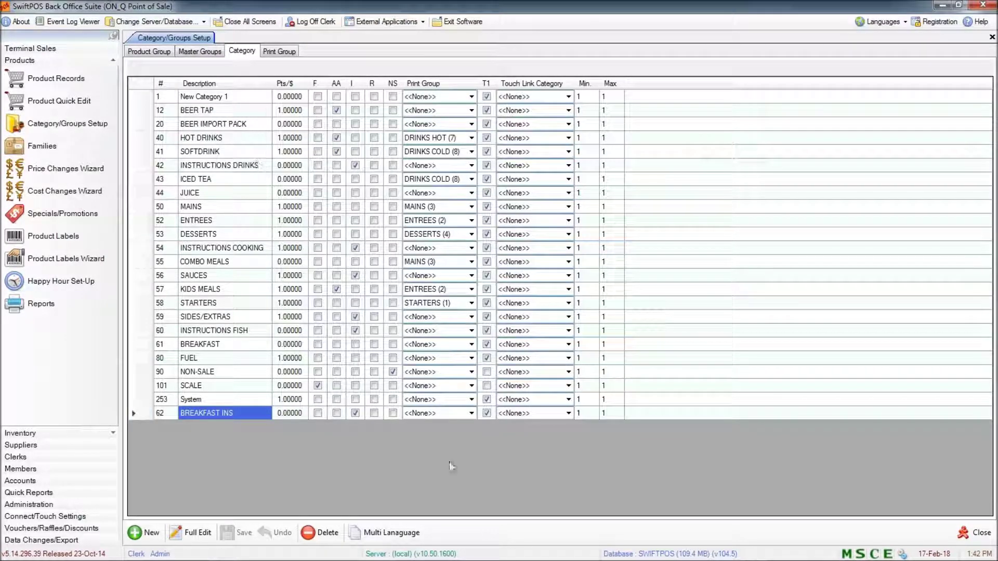
- Create a new product record and set its product code to 1650, accepting the full update notice
{"action": "left_click", "coordinate": [79, 86]}
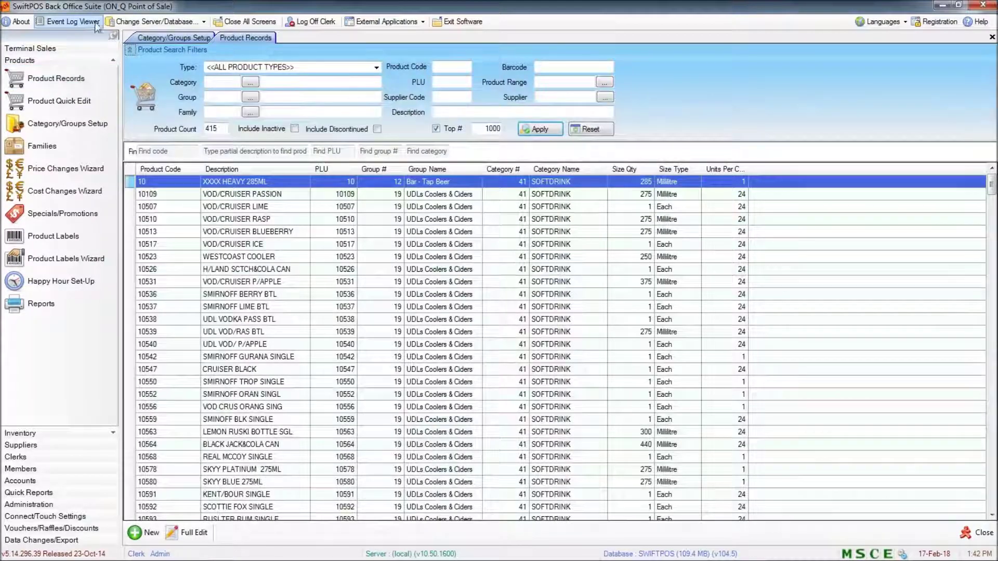
{"action": "left_click", "coordinate": [149, 533]}
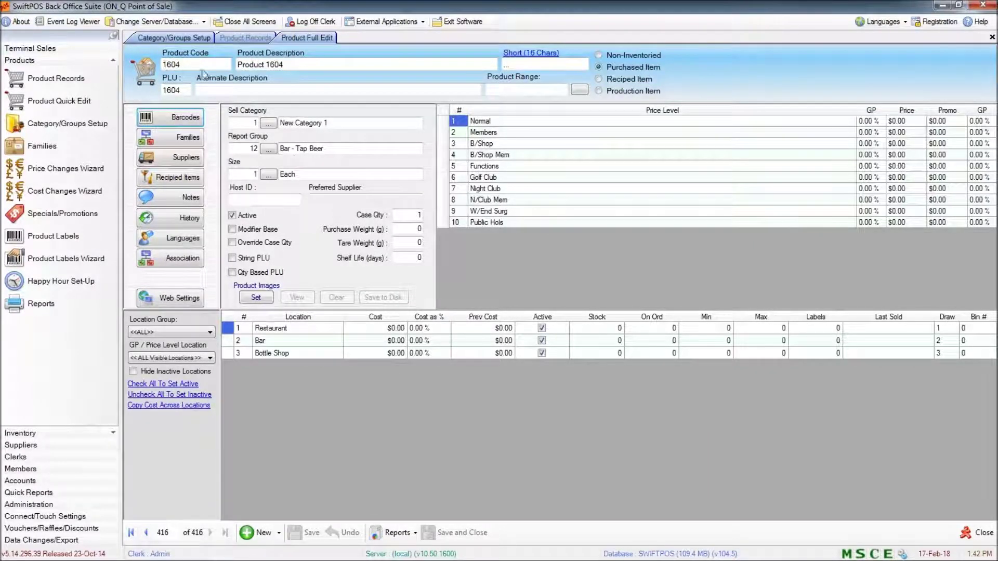
{"action": "left_click", "coordinate": [204, 68]}
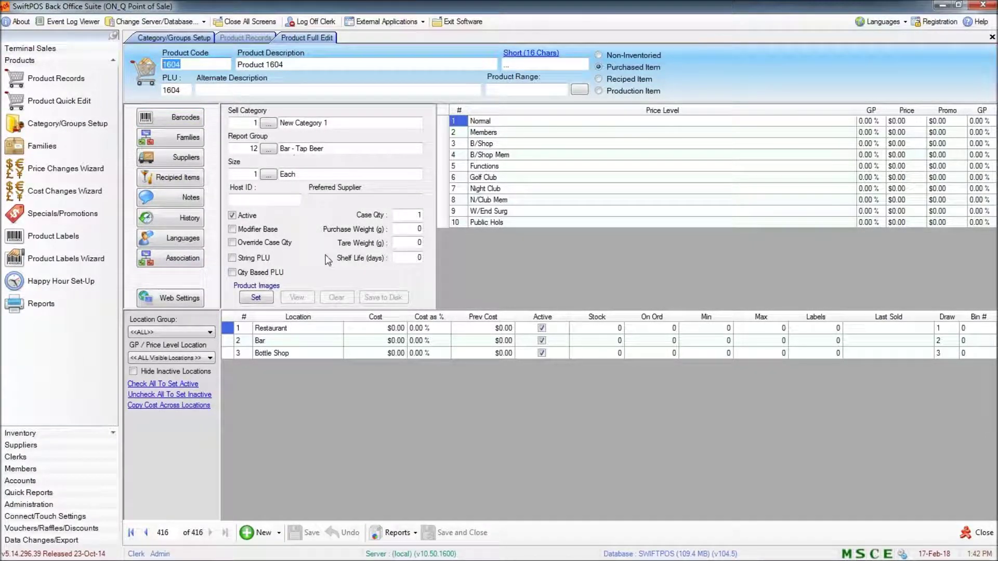
{"action": "type", "text": "1650"}
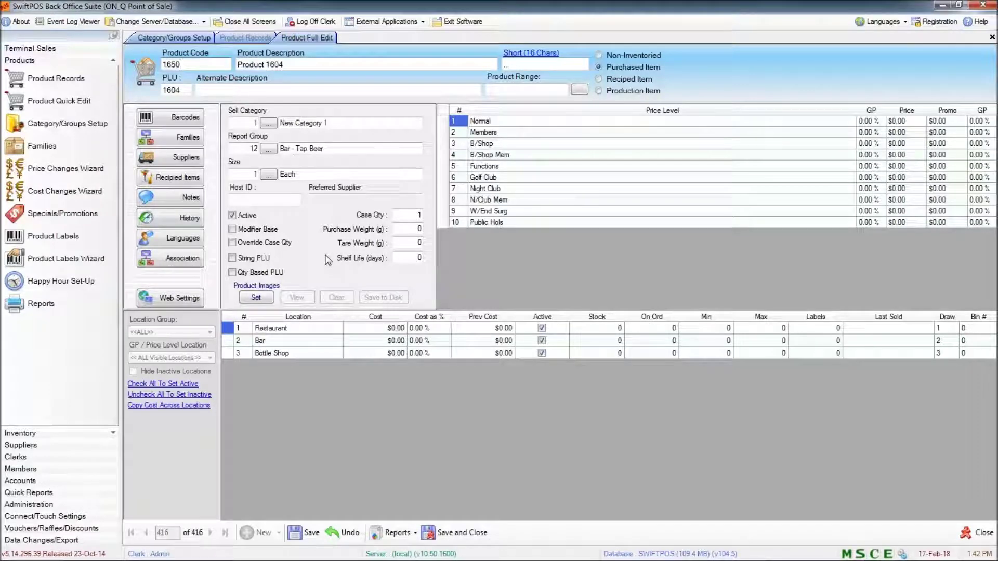
{"action": "key", "text": "Tab"}
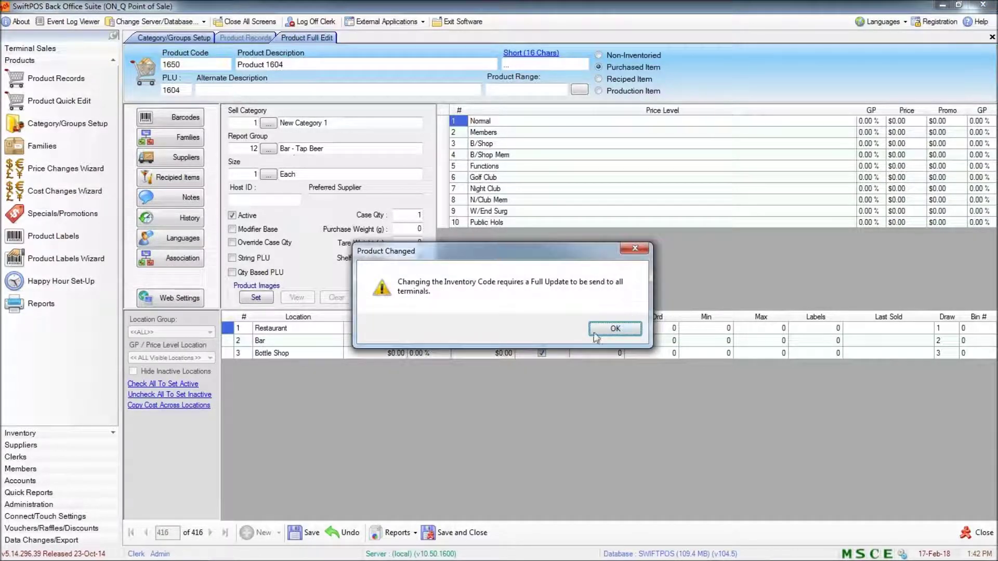
{"action": "left_click", "coordinate": [602, 331]}
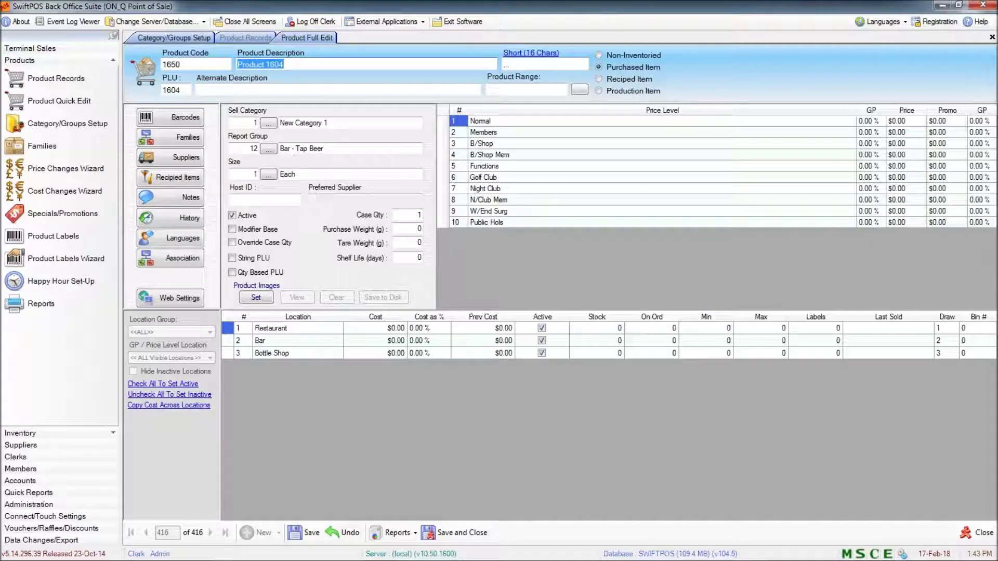
- Describe product 1650 as "BUTTER", copy that into the short description, and set the PLU to 1650
{"action": "type", "text": "BUTTER"}
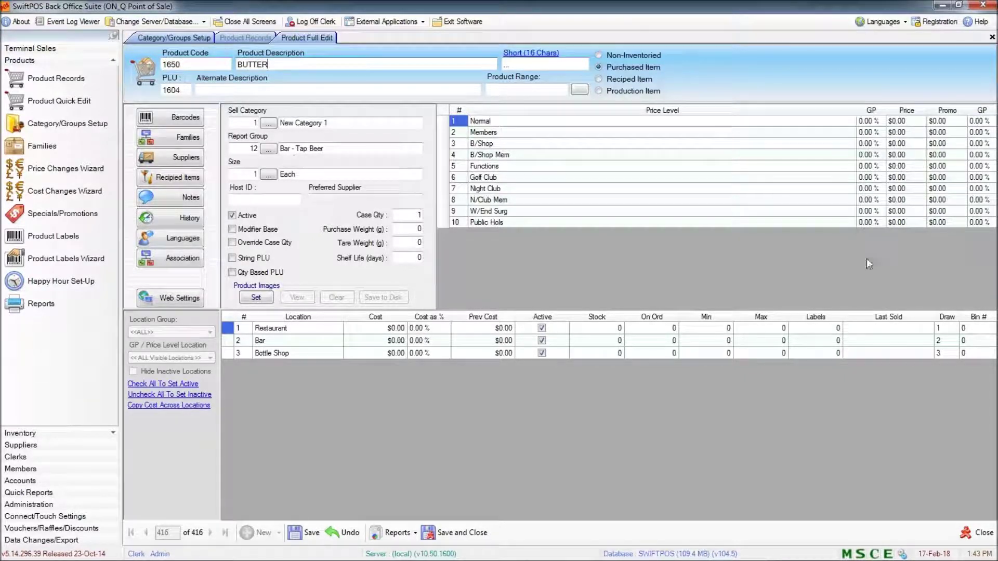
{"action": "left_click", "coordinate": [540, 54]}
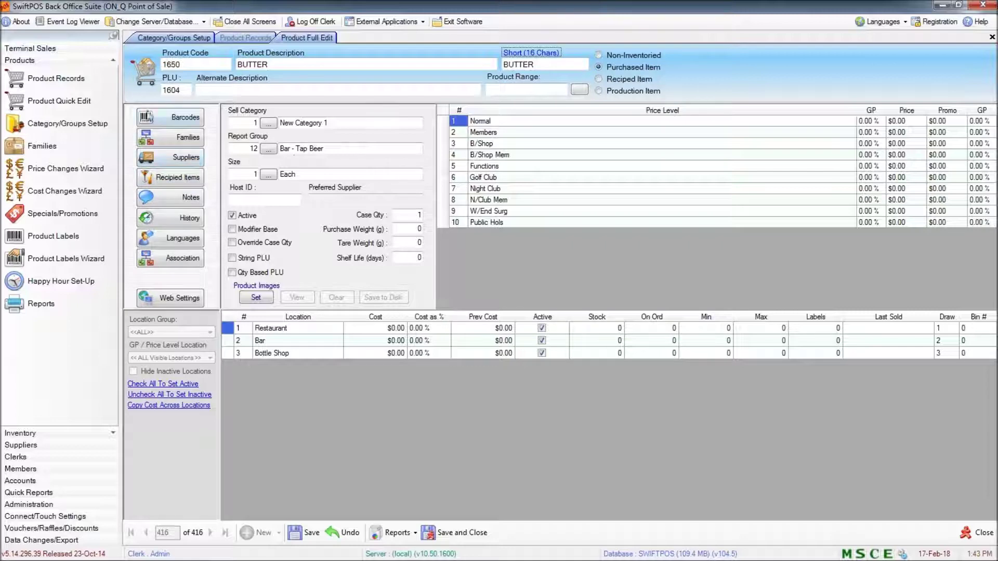
{"action": "key", "text": "Tab"}
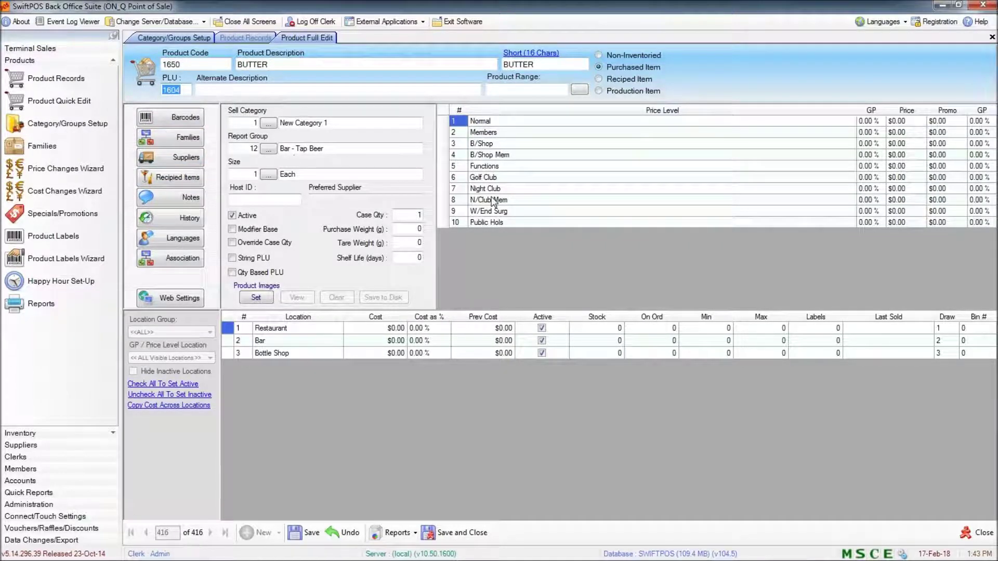
{"action": "type", "text": "165"}
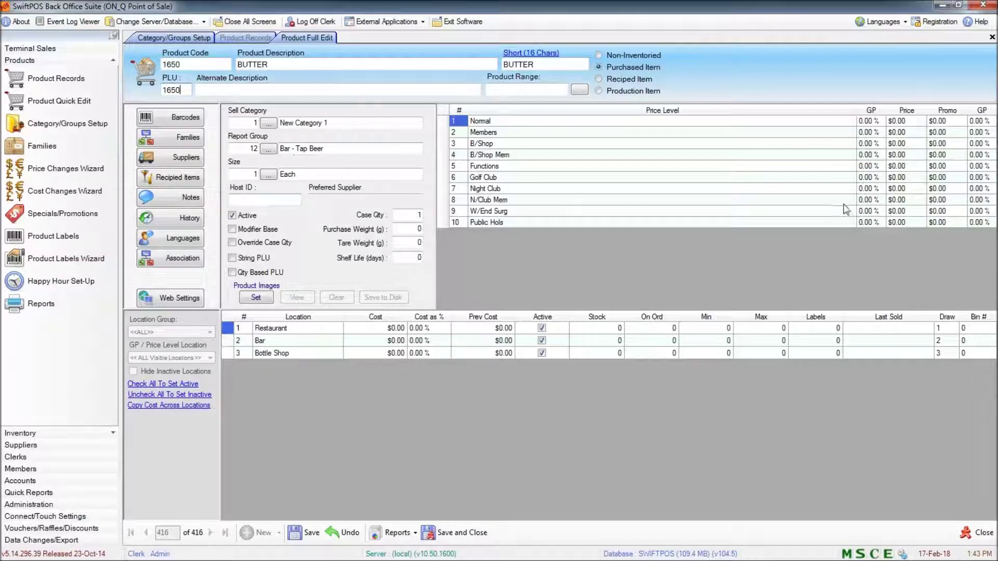
{"action": "type", "text": "0"}
{"action": "key", "text": "Tab"}
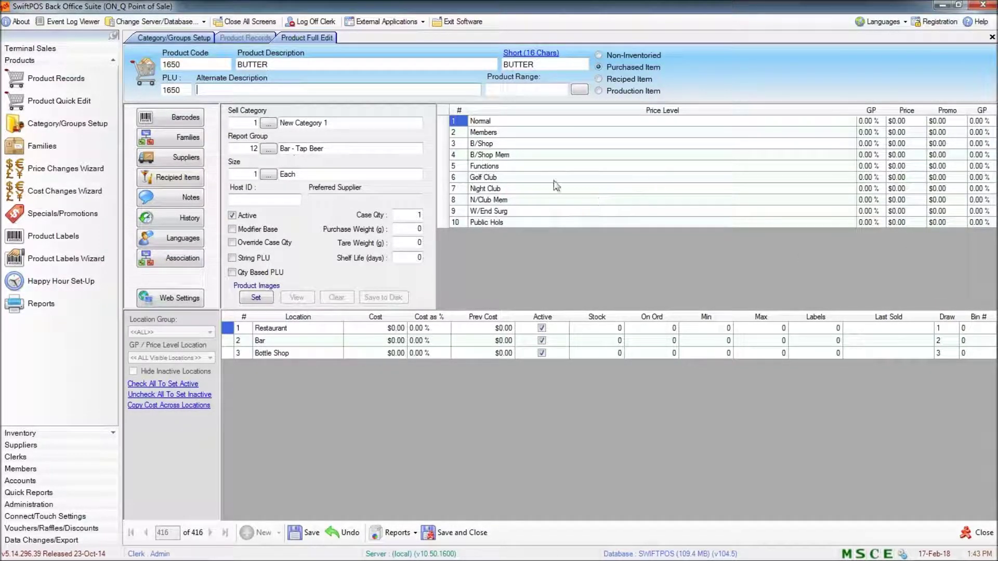
- Assign BUTTER to sell category 62 BREAKFAST INS and report group 62 Breakfast Ins, and save the product
{"action": "left_click", "coordinate": [268, 123]}
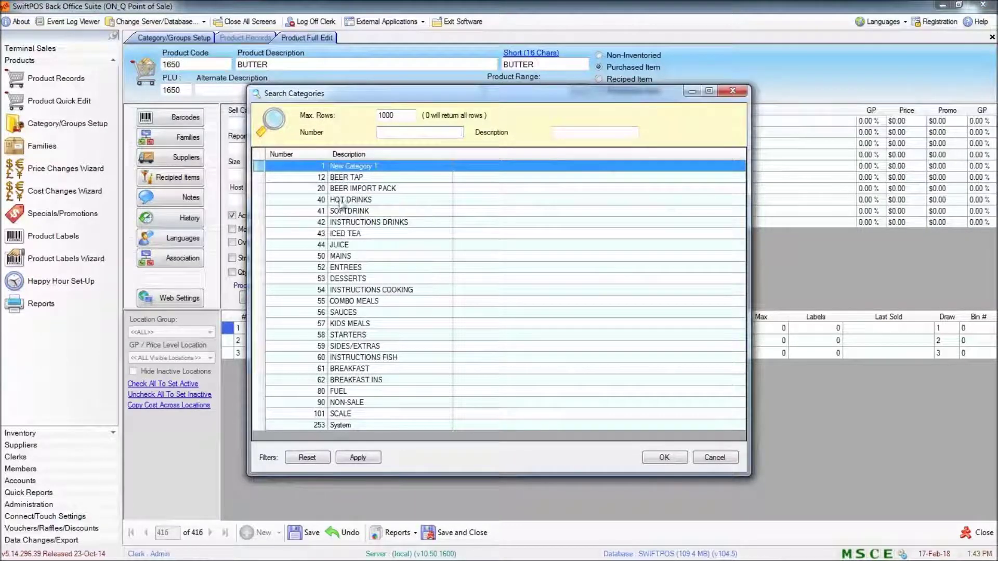
{"action": "left_click", "coordinate": [352, 380]}
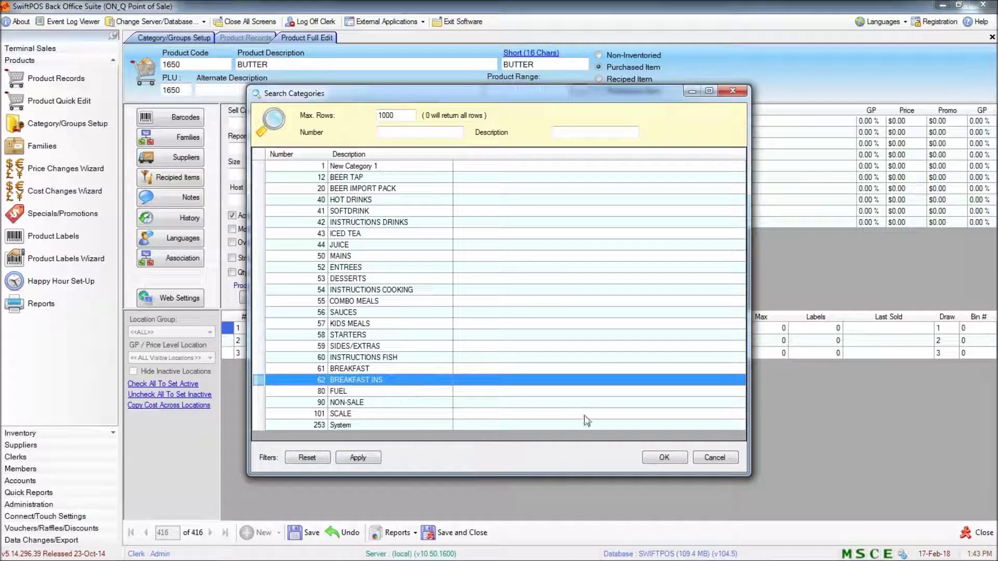
{"action": "left_click", "coordinate": [665, 457]}
{"action": "left_click", "coordinate": [269, 149]}
{"action": "left_click", "coordinate": [375, 425]}
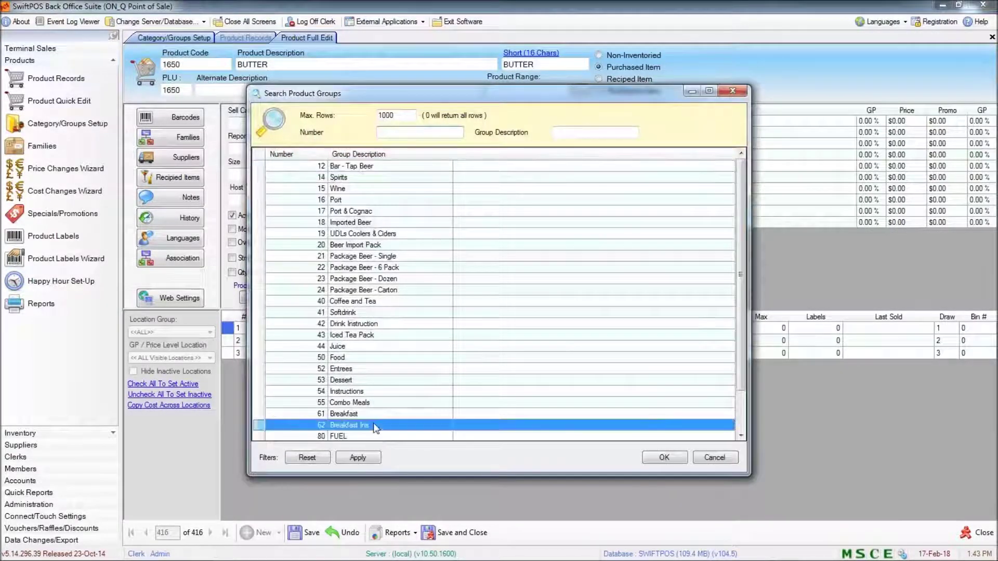
{"action": "left_click", "coordinate": [660, 458]}
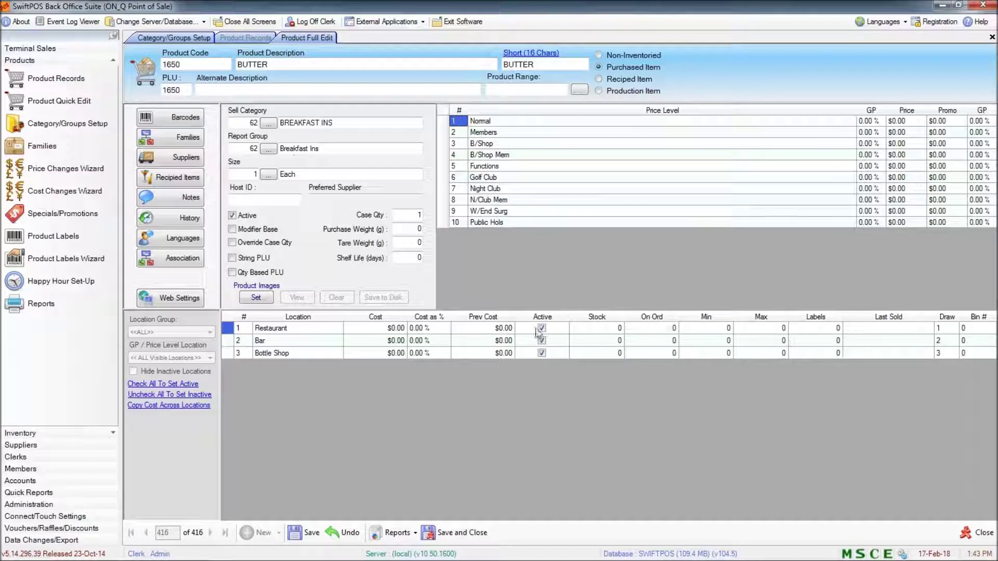
{"action": "left_click", "coordinate": [309, 539]}
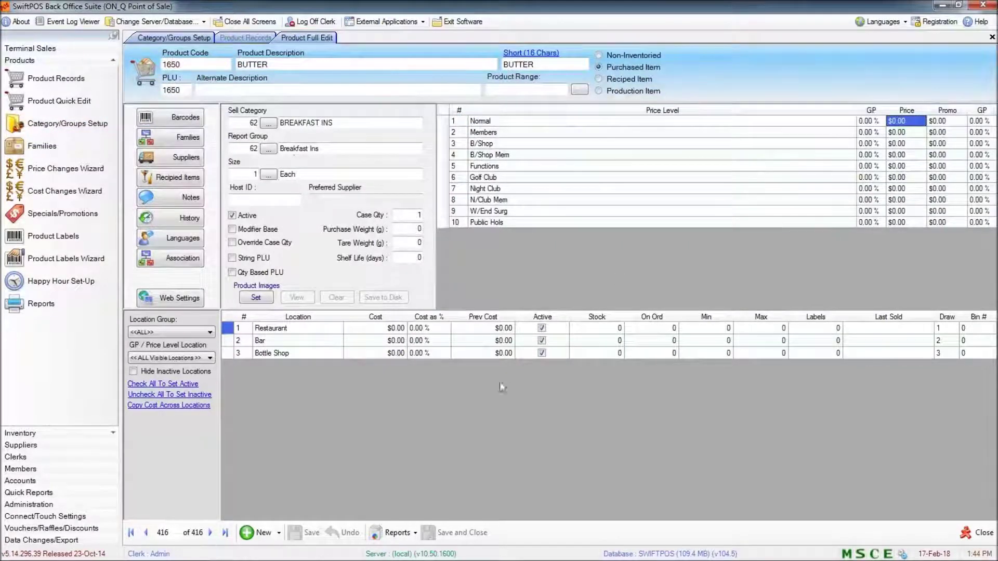
- Copy the BUTTER product as "RASPBERRY JAM", use the same text for the short description, and save it
{"action": "left_click", "coordinate": [279, 533]}
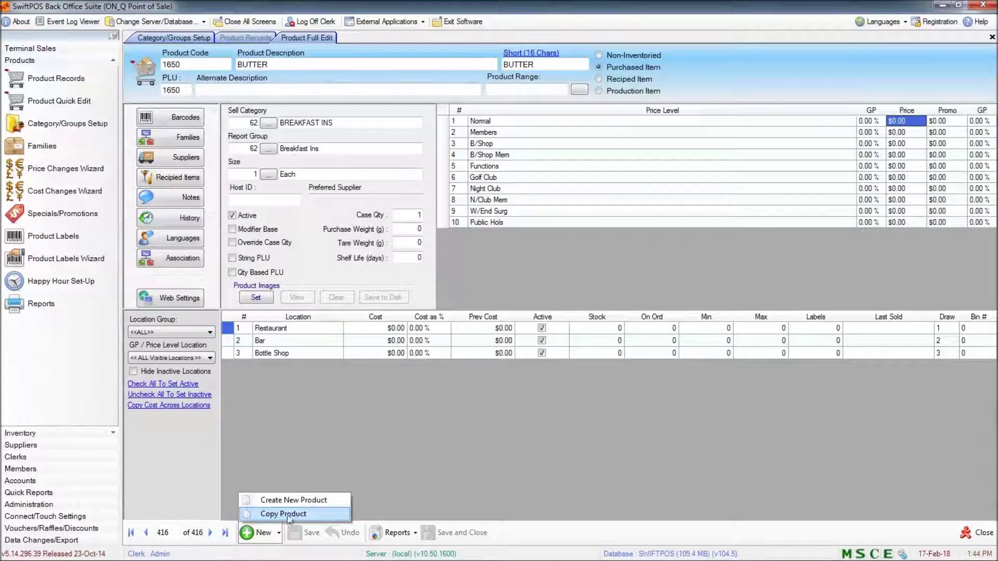
{"action": "left_click", "coordinate": [290, 514]}
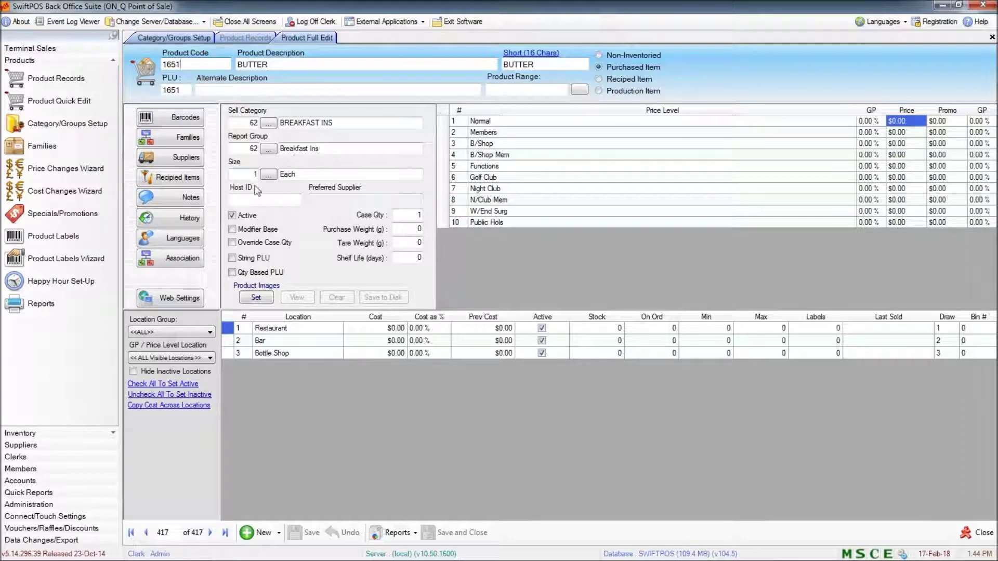
{"action": "key", "text": "Tab"}
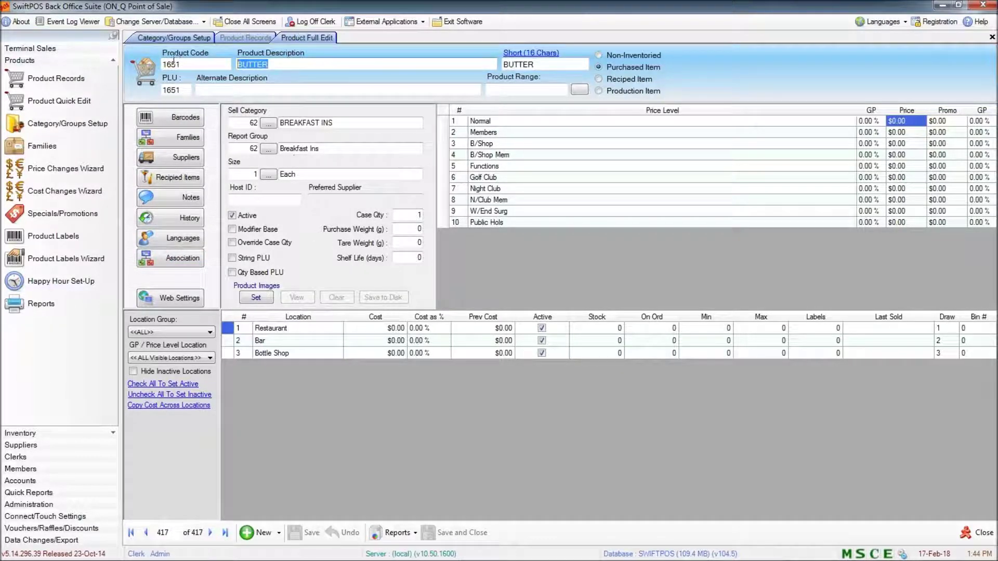
{"action": "type", "text": "JAM"}
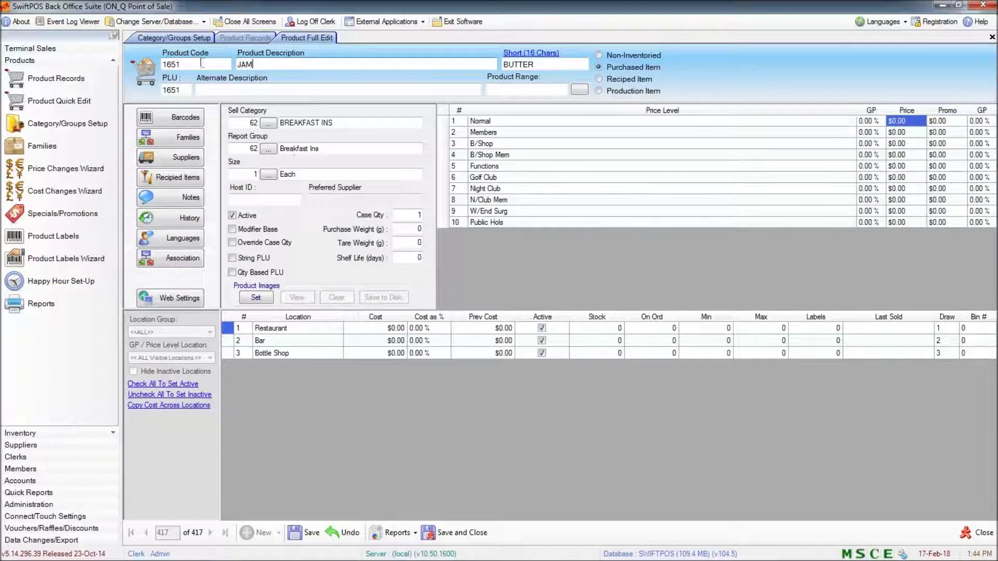
{"action": "key", "text": "shift+Home"}
{"action": "type", "text": "RASPBERRY JAM"}
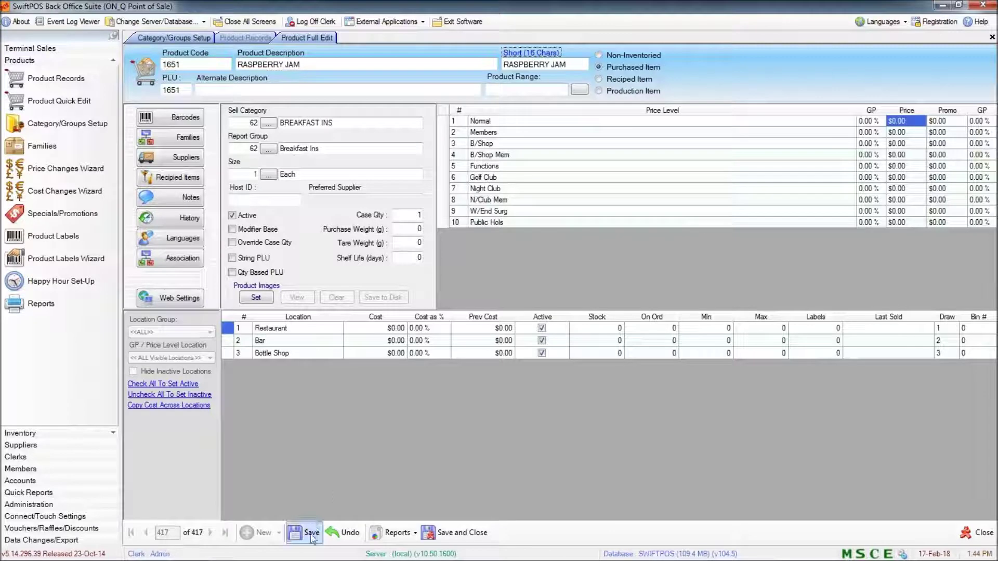
{"action": "left_click", "coordinate": [290, 541]}
- Copy the RASPBERRY JAM product as "STRAWBERRY JAM", update its short description to match, and save it
{"action": "left_click", "coordinate": [278, 533]}
{"action": "left_click", "coordinate": [290, 513]}
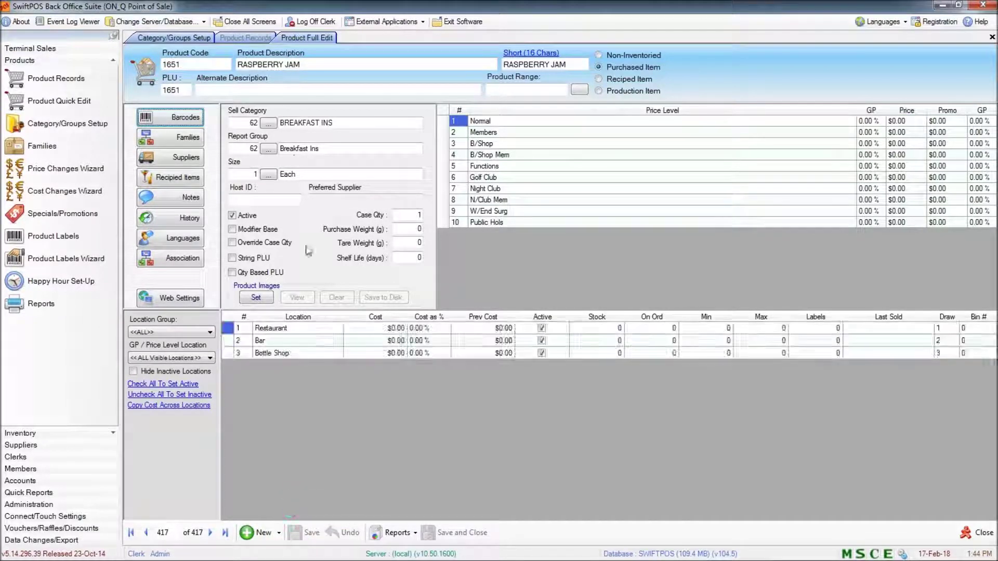
{"action": "double_click", "coordinate": [269, 66]}
{"action": "type", "text": "STRAWBERRY JAM"}
{"action": "key", "text": "Delete"}
{"action": "key", "text": "Delete"}
{"action": "key", "text": "Delete"}
{"action": "left_click", "coordinate": [530, 53]}
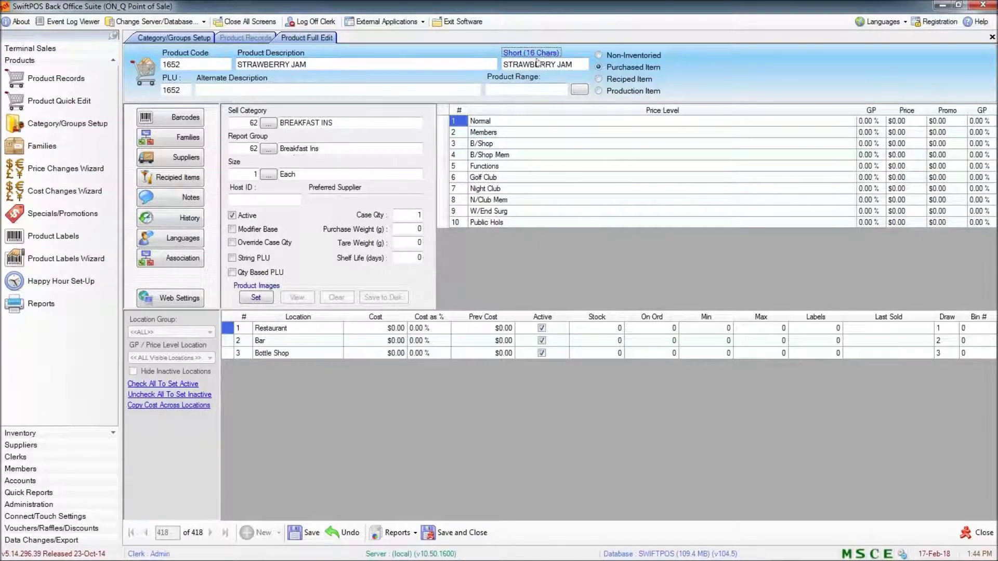
{"action": "left_click", "coordinate": [308, 533]}
- Copy the STRAWBERRY JAM product as "MANGO CHUTNEY", update its short description to match, and save it
{"action": "left_click", "coordinate": [279, 534]}
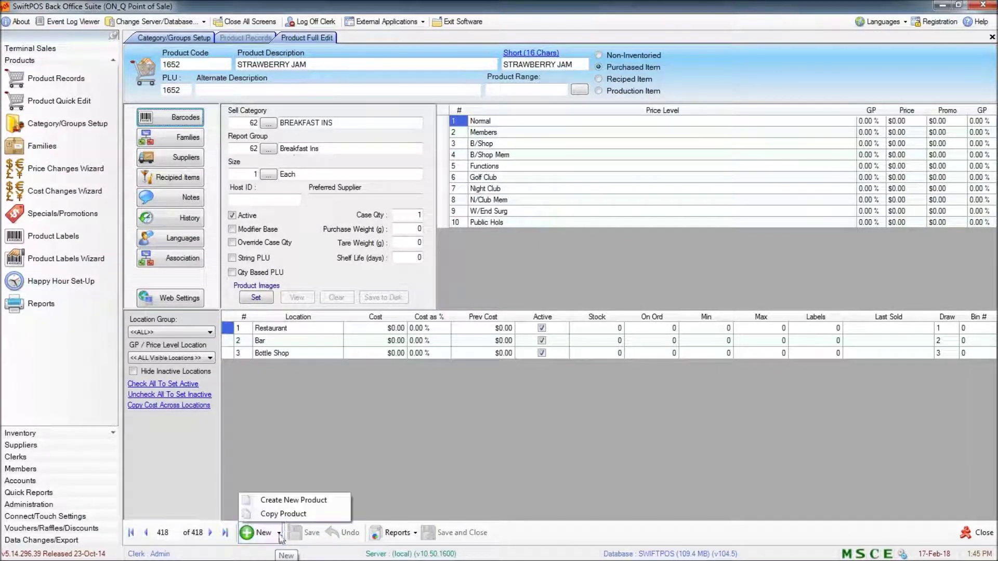
{"action": "left_click", "coordinate": [291, 514]}
{"action": "double_click", "coordinate": [268, 63]}
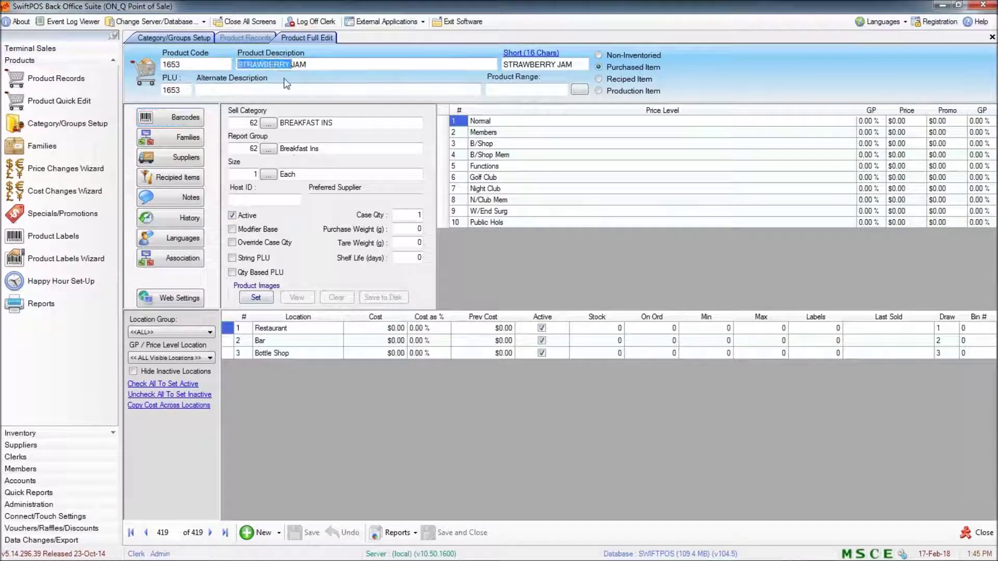
{"action": "type", "text": "MANGO CHUTNEY"}
{"action": "key", "text": "Delete"}
{"action": "key", "text": "Delete"}
{"action": "key", "text": "Delete"}
{"action": "left_click", "coordinate": [534, 53]}
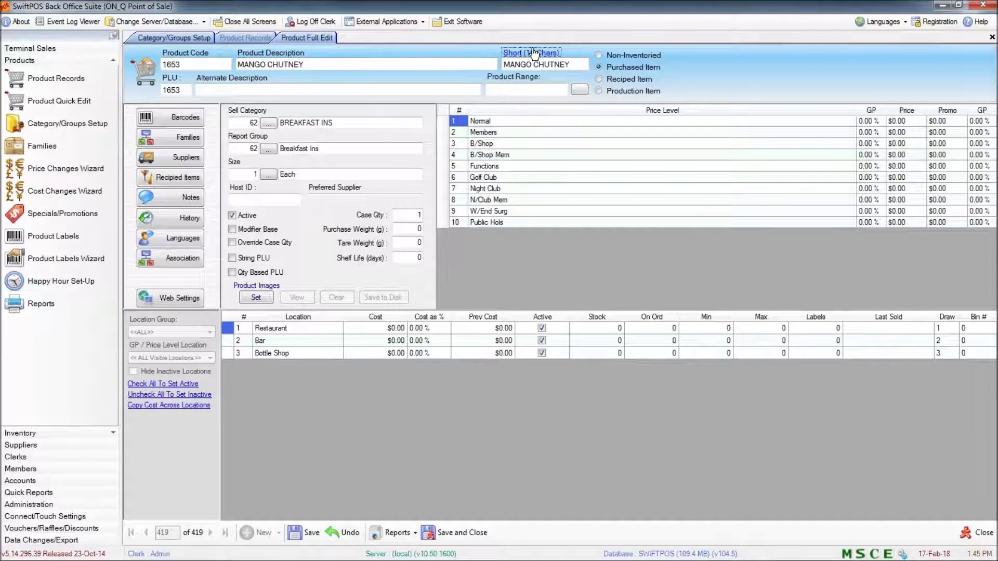
{"action": "left_click", "coordinate": [305, 532]}
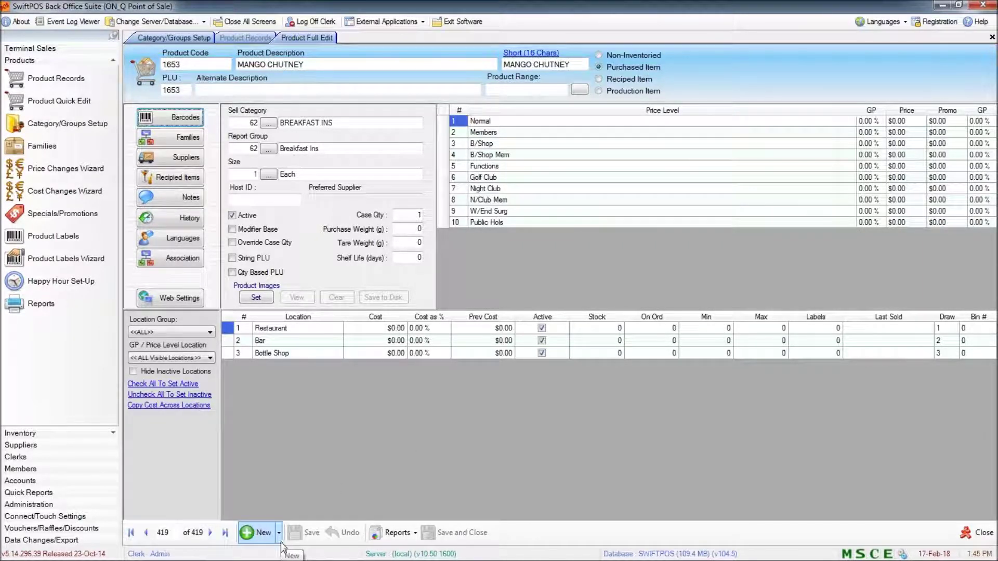
- Copy the MANGO CHUTNEY product as "HONEY", update its short description to match, and save it
{"action": "left_click", "coordinate": [279, 534]}
{"action": "left_click", "coordinate": [290, 515]}
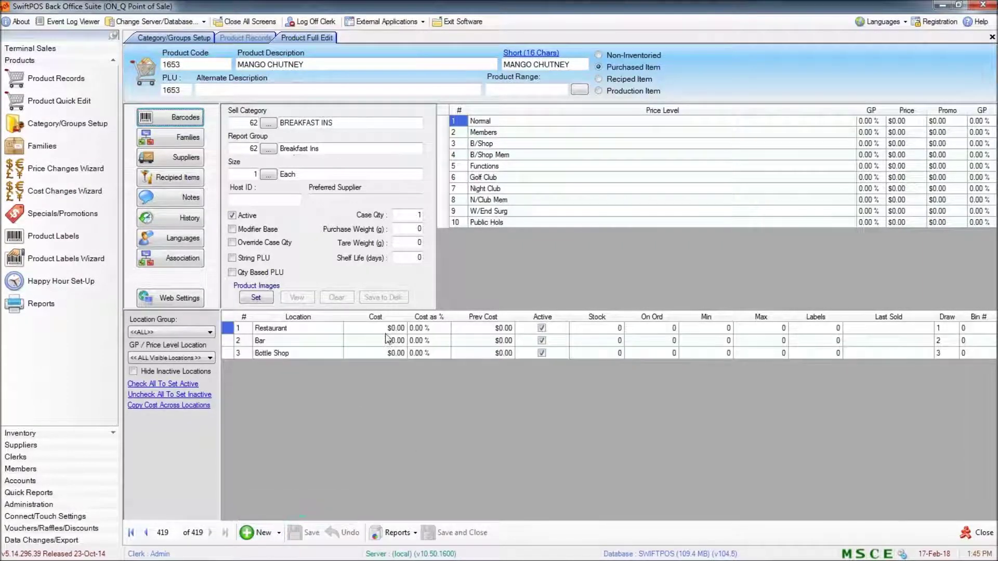
{"action": "triple_click", "coordinate": [327, 68]}
{"action": "type", "text": "HONEY"}
{"action": "left_click", "coordinate": [531, 53]}
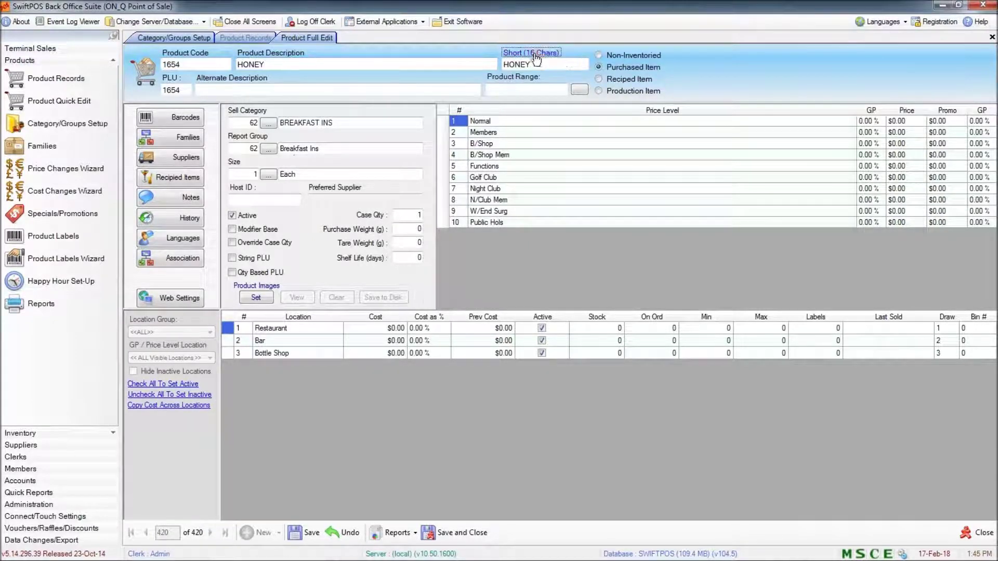
{"action": "left_click", "coordinate": [303, 533]}
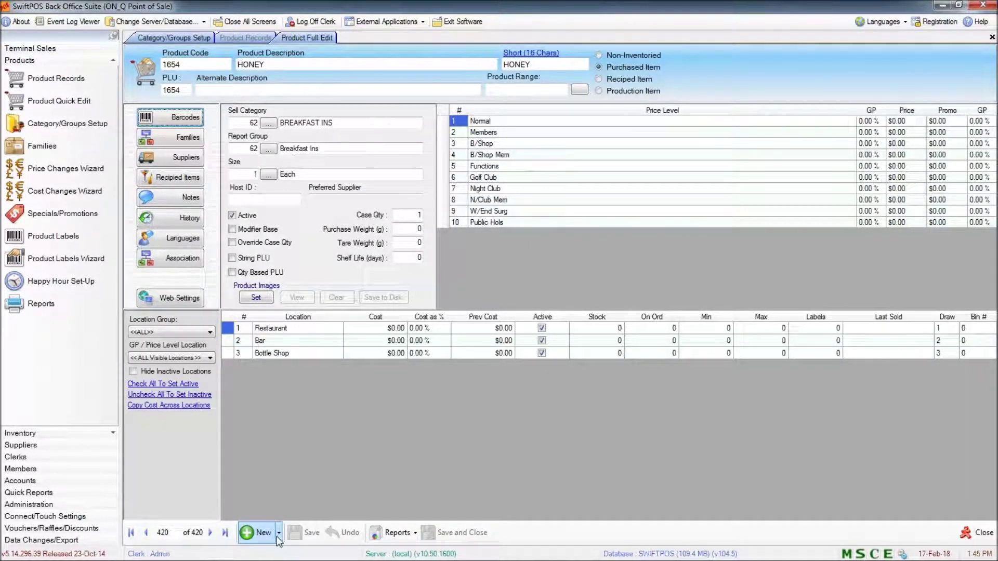
- Copy the HONEY product and describe the copy as "EUCALYPTUS HONEY" in both the full and short descriptions
{"action": "left_click", "coordinate": [279, 534]}
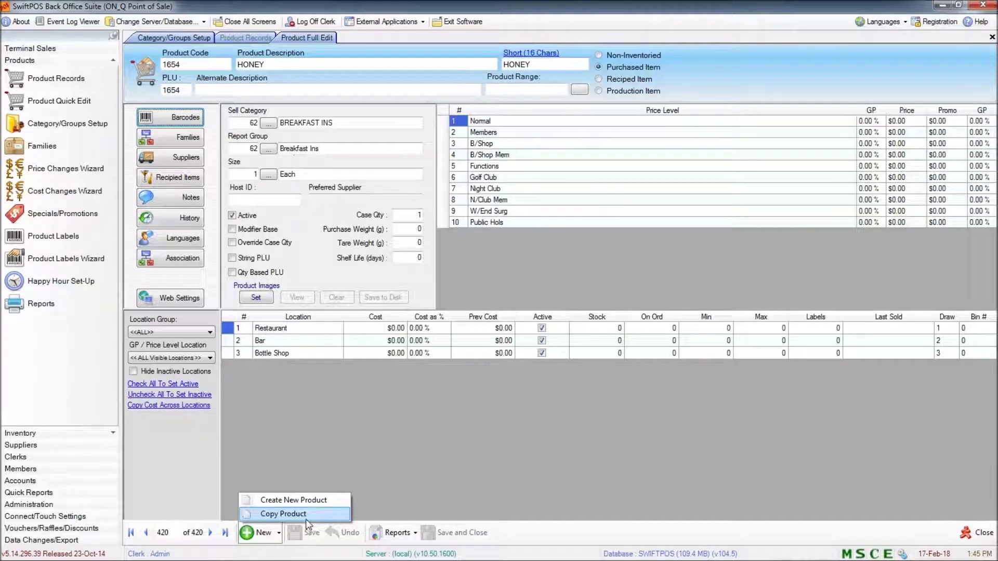
{"action": "left_click", "coordinate": [307, 514]}
{"action": "left_click", "coordinate": [281, 64]}
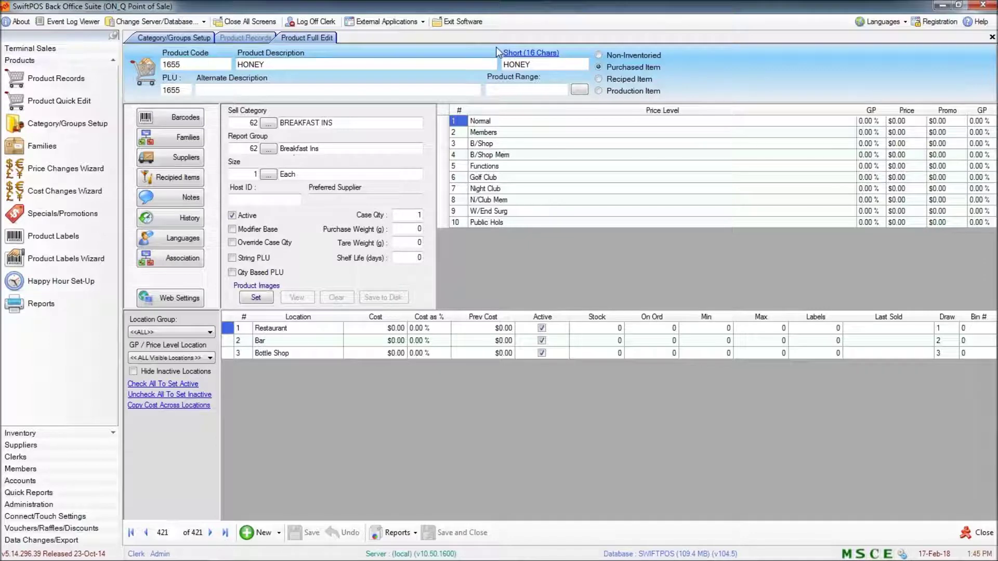
{"action": "key", "text": "Home"}
{"action": "type", "text": "EUCALUY"}
{"action": "key", "text": "BackSpace"}
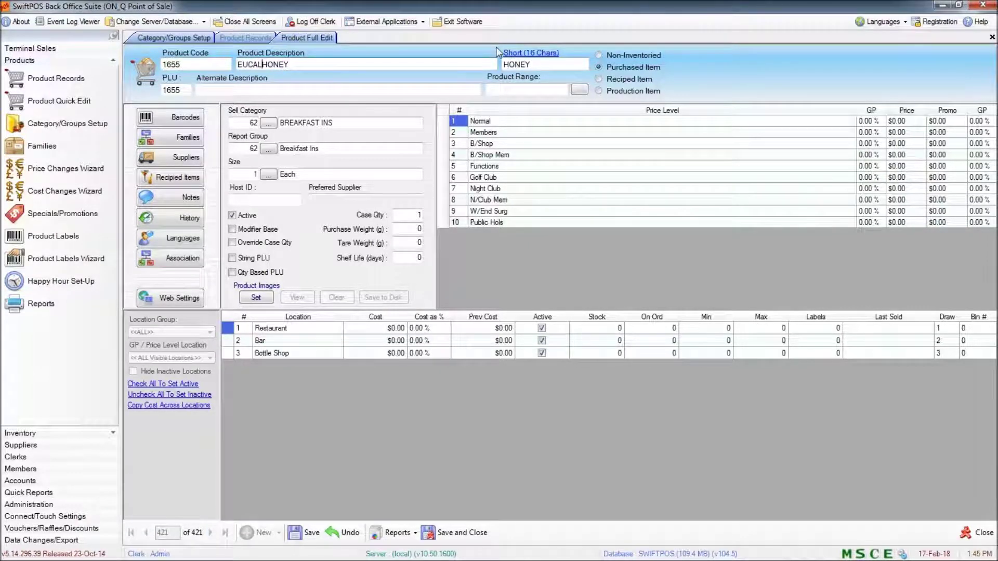
{"action": "type", "text": "YPTUS"}
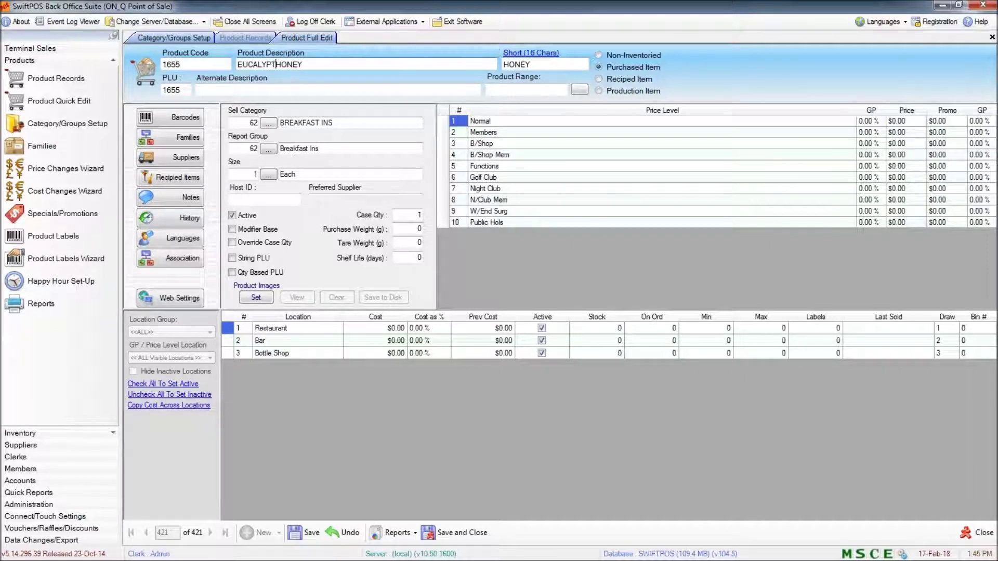
{"action": "left_click", "coordinate": [549, 53]}
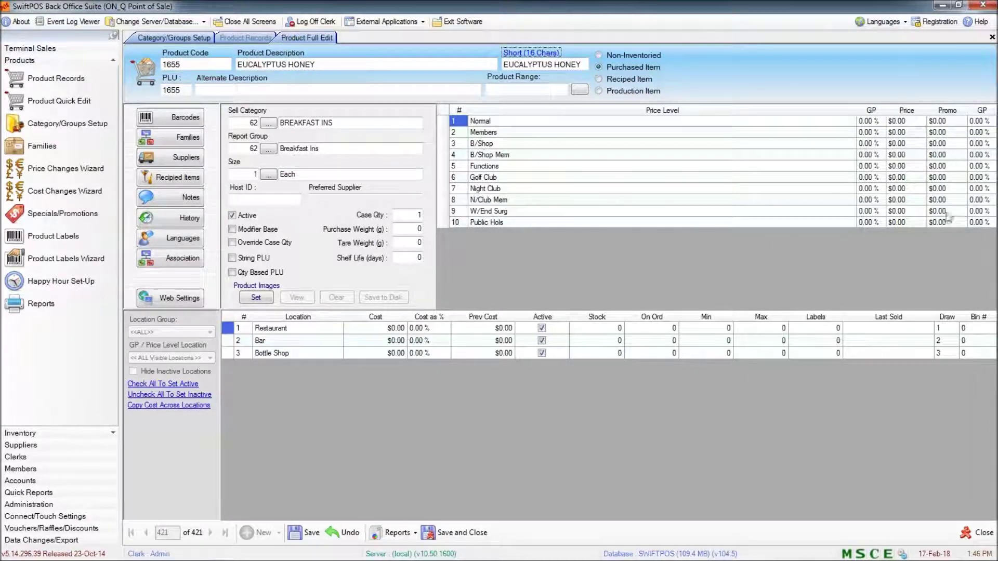
- Set the EUCALYPTUS HONEY price to $0.20 for the Normal, Members and B/Shop levels, and save the product
{"action": "left_click", "coordinate": [906, 121]}
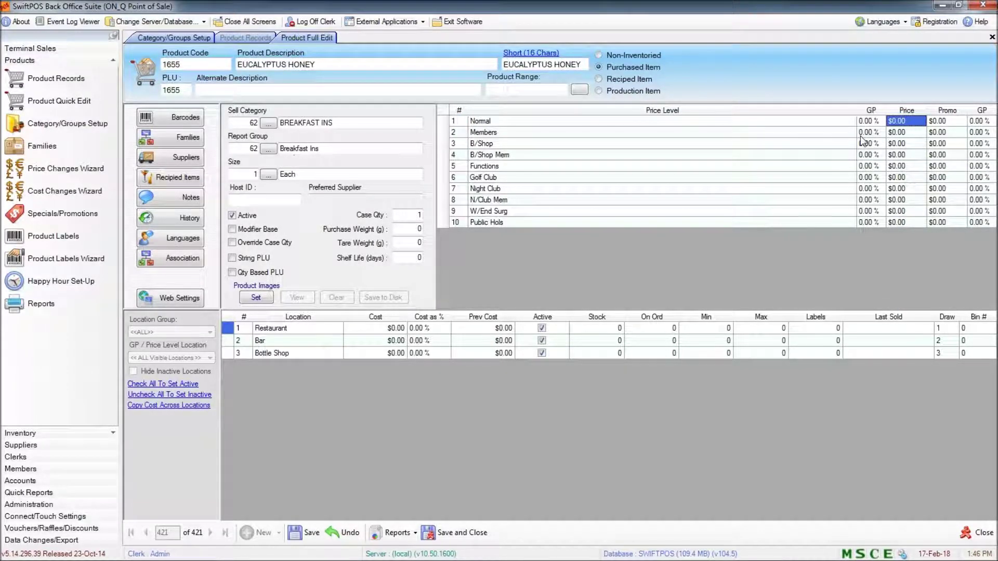
{"action": "type", "text": ".2"}
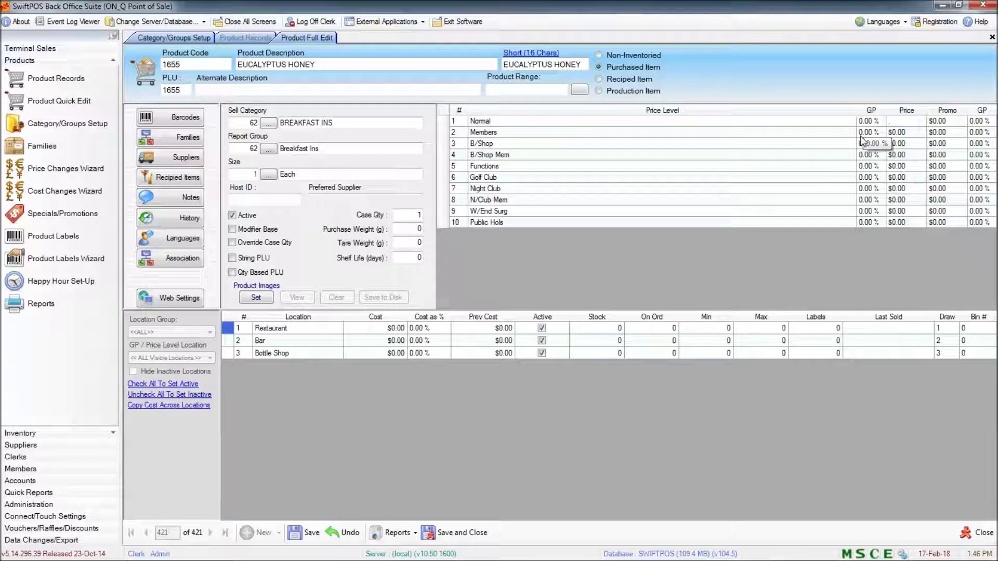
{"action": "key", "text": "Return"}
{"action": "type", "text": ".2"}
{"action": "key", "text": "Return"}
{"action": "type", "text": ".2"}
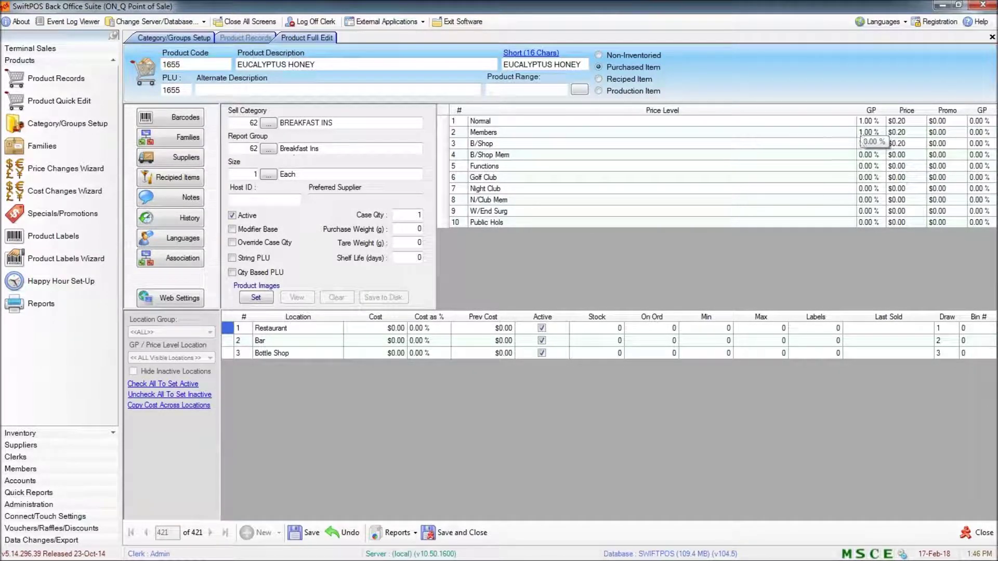
{"action": "key", "text": "Return"}
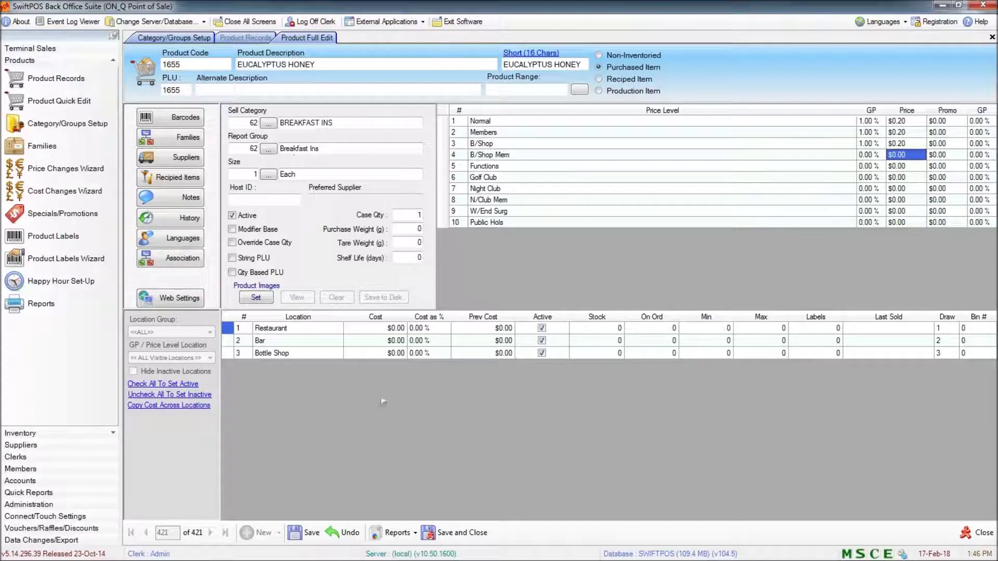
{"action": "left_click", "coordinate": [306, 533]}
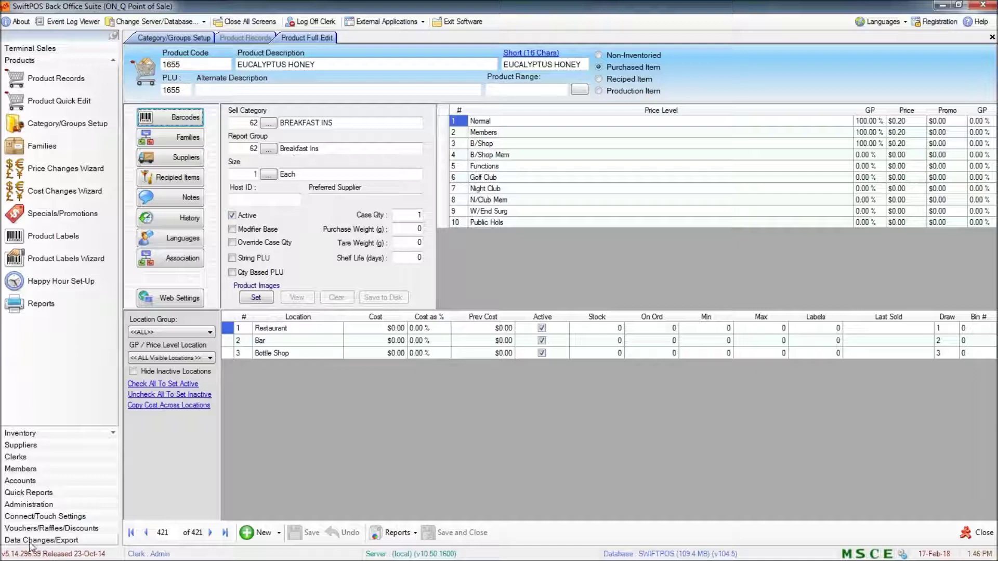
- Open the Alternate 1 Keyboard in the touch keyboard layout designer
{"action": "left_click", "coordinate": [39, 516]}
{"action": "left_click", "coordinate": [51, 274]}
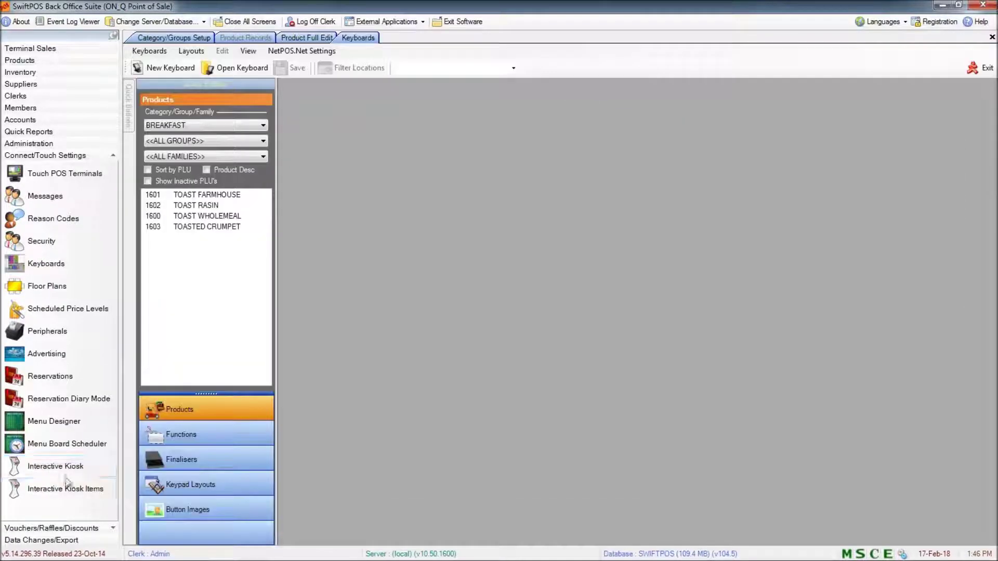
{"action": "left_click", "coordinate": [246, 72]}
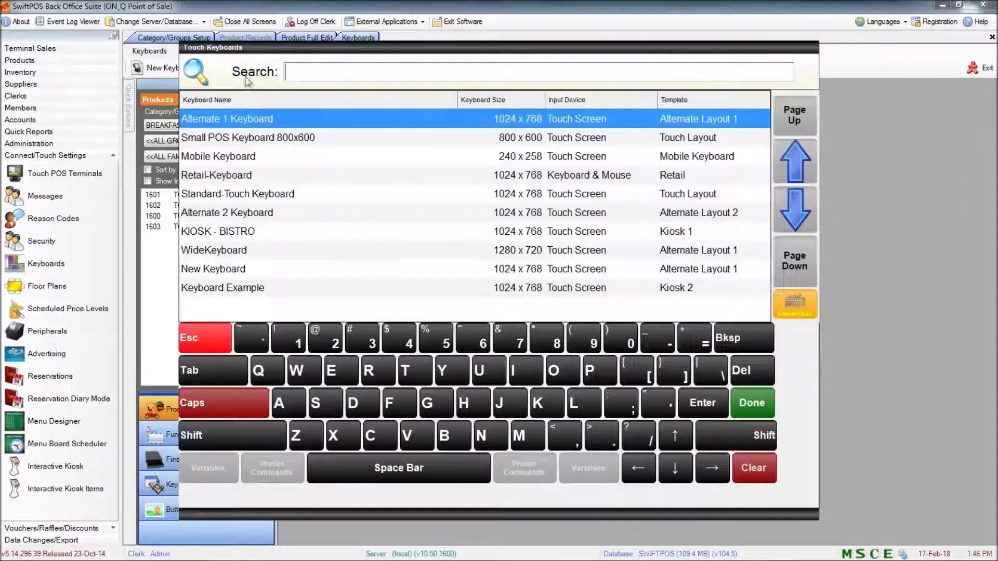
{"action": "double_click", "coordinate": [239, 121]}
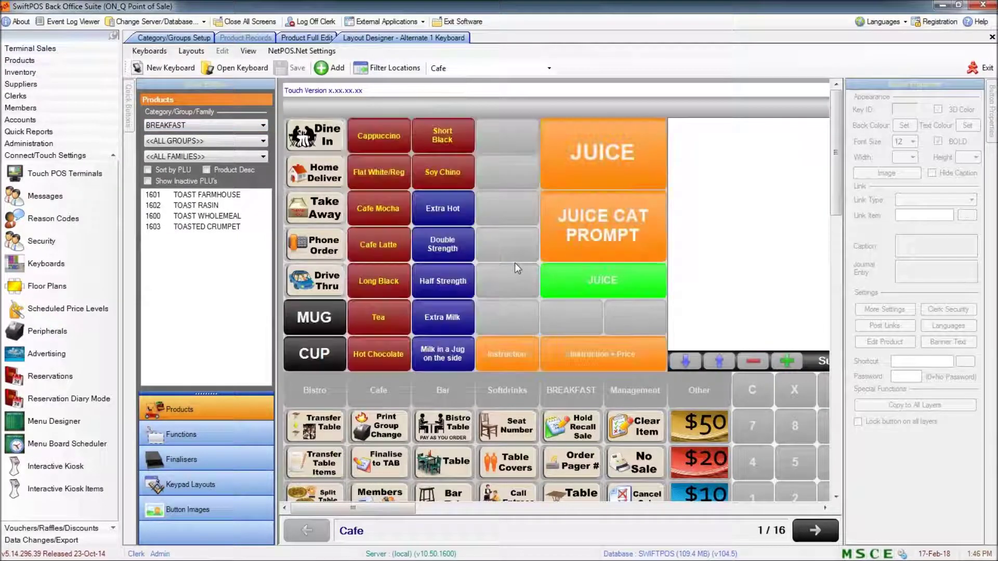
- Select the keyboard's BREAKFAST layout key and switch the designer to the BREAKFAST layout
{"action": "left_click", "coordinate": [586, 407]}
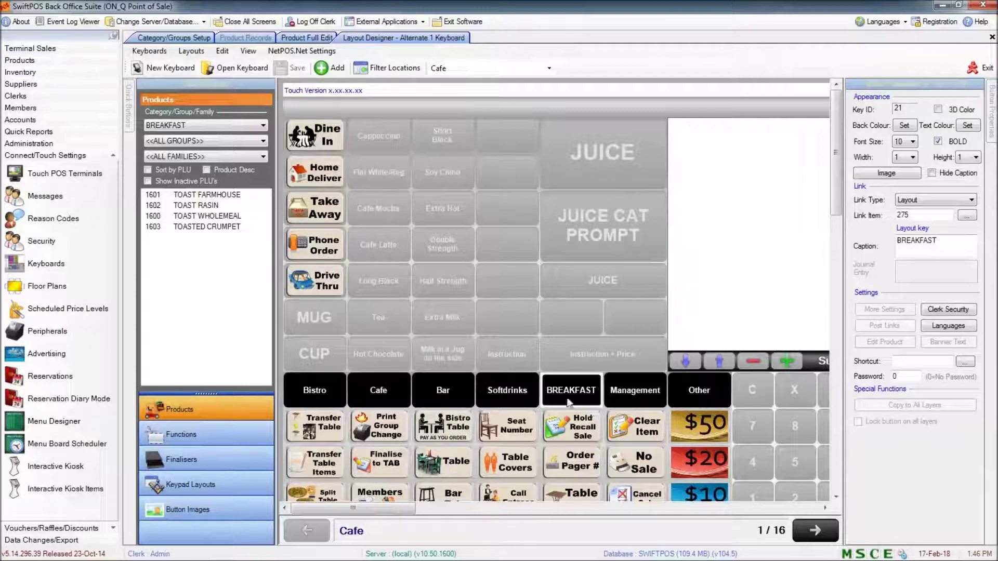
{"action": "left_click", "coordinate": [510, 68]}
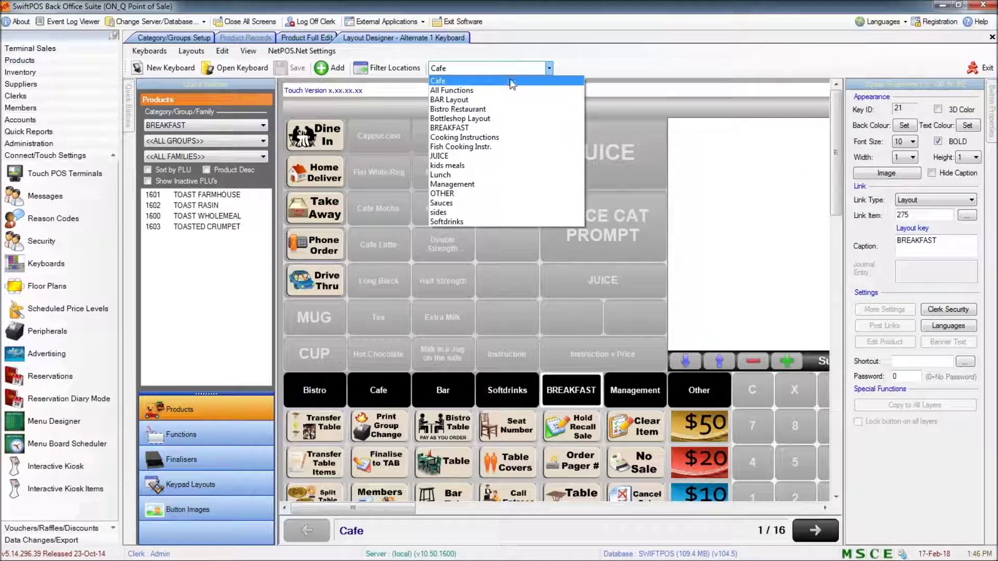
{"action": "left_click", "coordinate": [477, 128]}
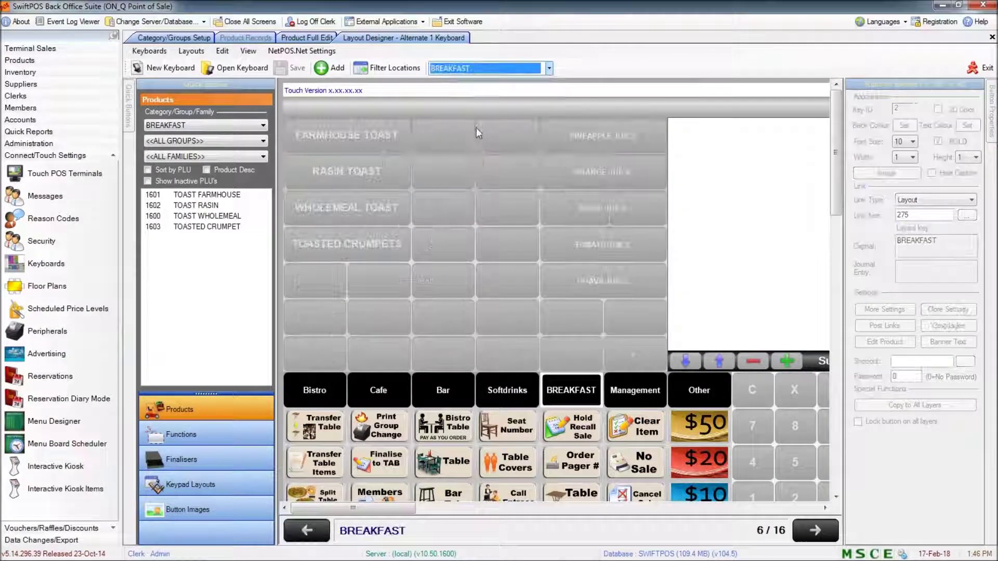
- Examine the existing juice and toast product keys on the BREAKFAST layout
{"action": "left_click", "coordinate": [484, 325]}
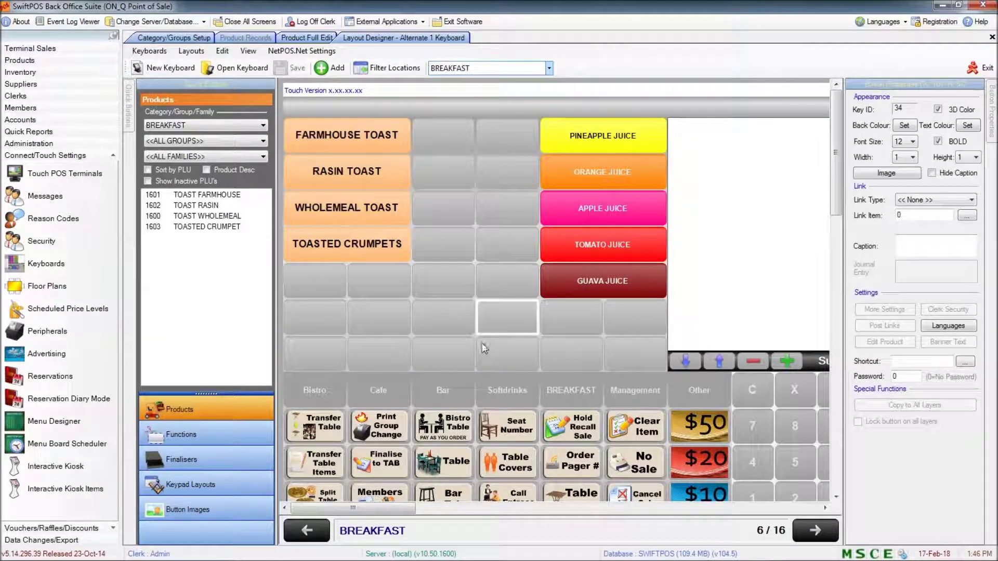
{"action": "left_click", "coordinate": [659, 149]}
{"action": "left_click", "coordinate": [651, 180]}
{"action": "left_click", "coordinate": [642, 217]}
{"action": "left_click", "coordinate": [638, 249]}
{"action": "left_click", "coordinate": [634, 289]}
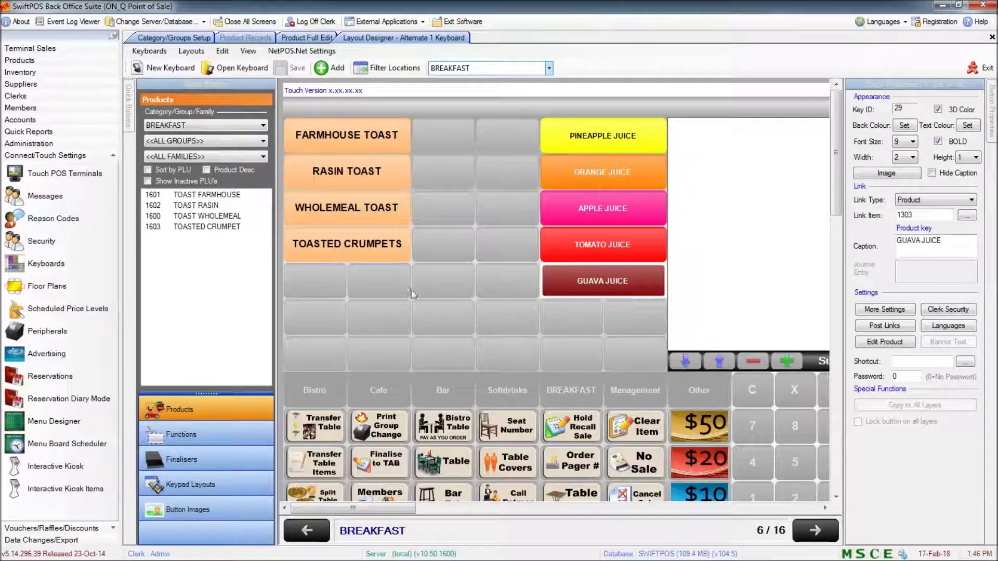
{"action": "left_click", "coordinate": [339, 152]}
{"action": "left_click", "coordinate": [371, 180]}
{"action": "left_click", "coordinate": [373, 211]}
{"action": "left_click", "coordinate": [377, 241]}
{"action": "left_click", "coordinate": [458, 288]}
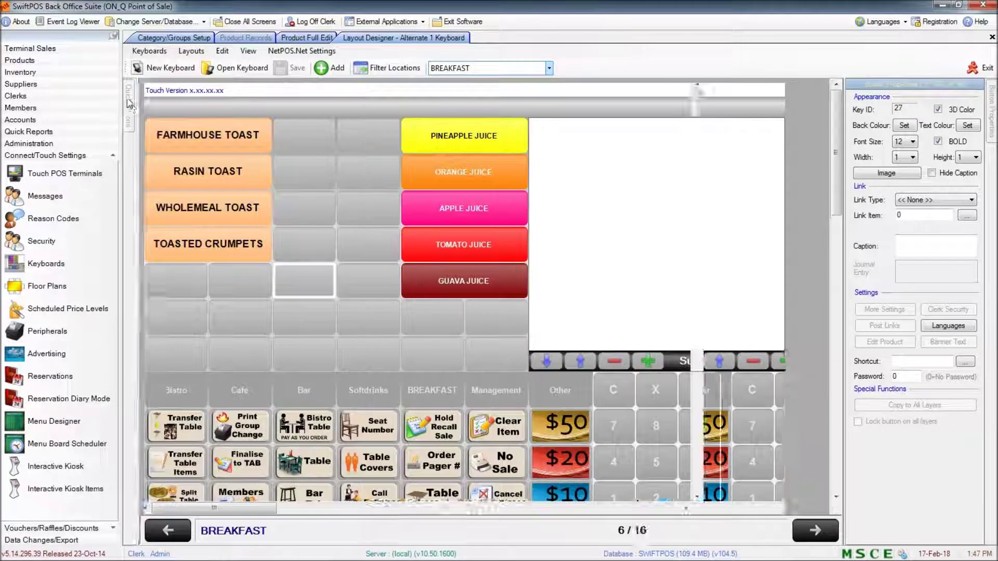
- Bring up the quick buttons product list and filter it to the BREAKFAST INS category
{"action": "left_click", "coordinate": [131, 107]}
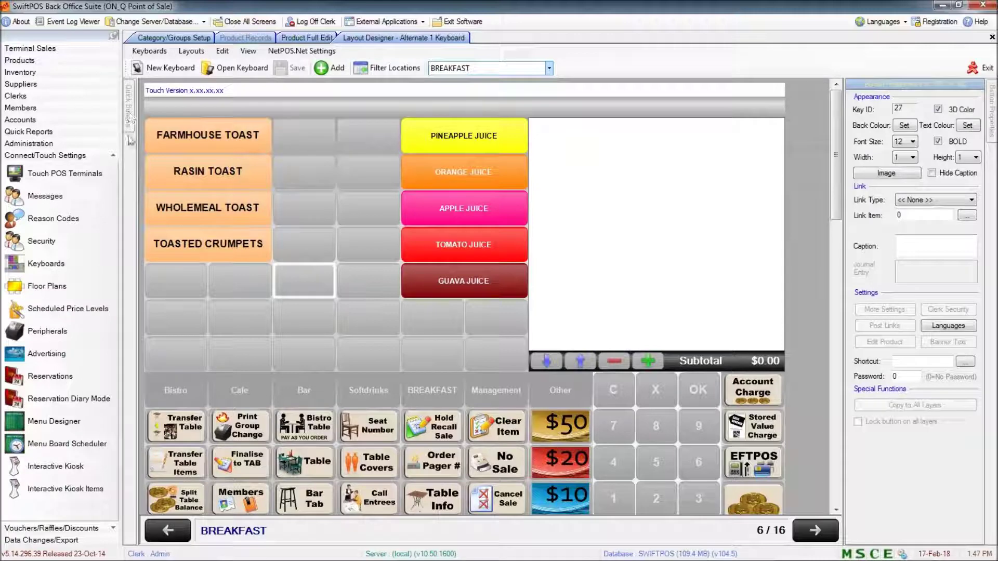
{"action": "left_click", "coordinate": [130, 113]}
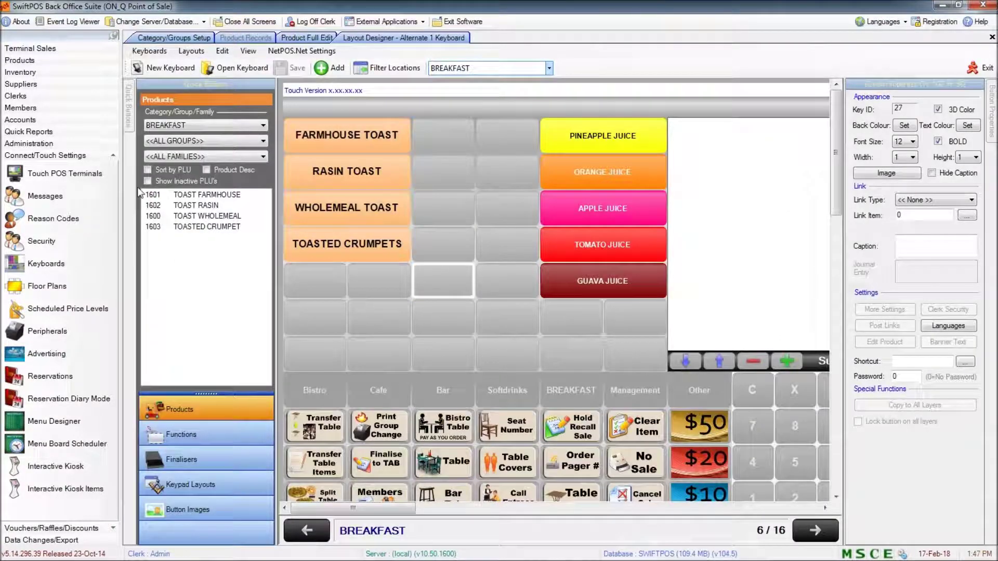
{"action": "left_click", "coordinate": [255, 126]}
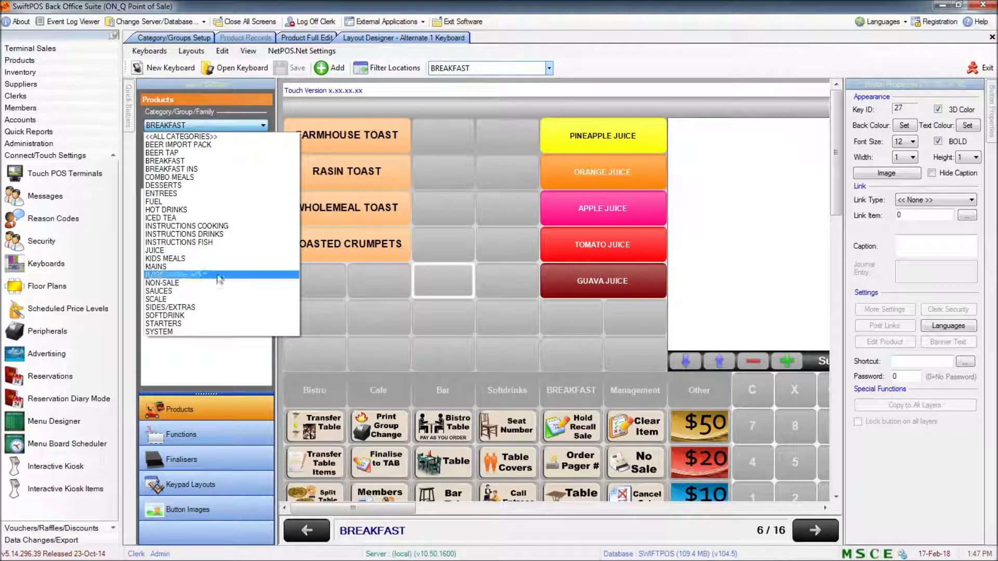
{"action": "left_click", "coordinate": [184, 169]}
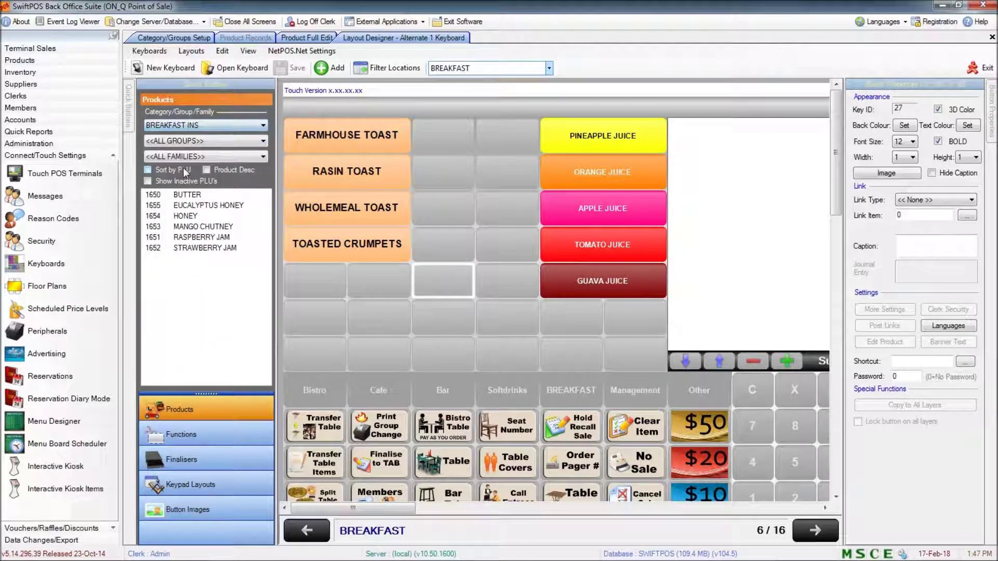
- Place the STRAWBERRY JAM product on the second key of the sixth row of the BREAKFAST layout
{"action": "left_click_drag", "start_coordinate": [183, 238], "coordinate": [167, 279]}
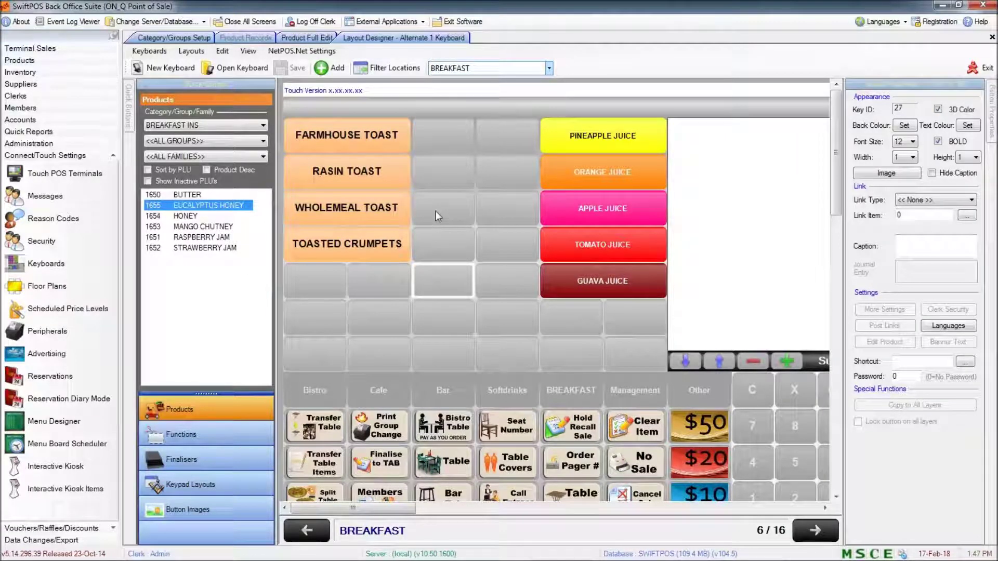
{"action": "left_click", "coordinate": [437, 320]}
{"action": "left_click_drag", "start_coordinate": [196, 248], "coordinate": [379, 317]}
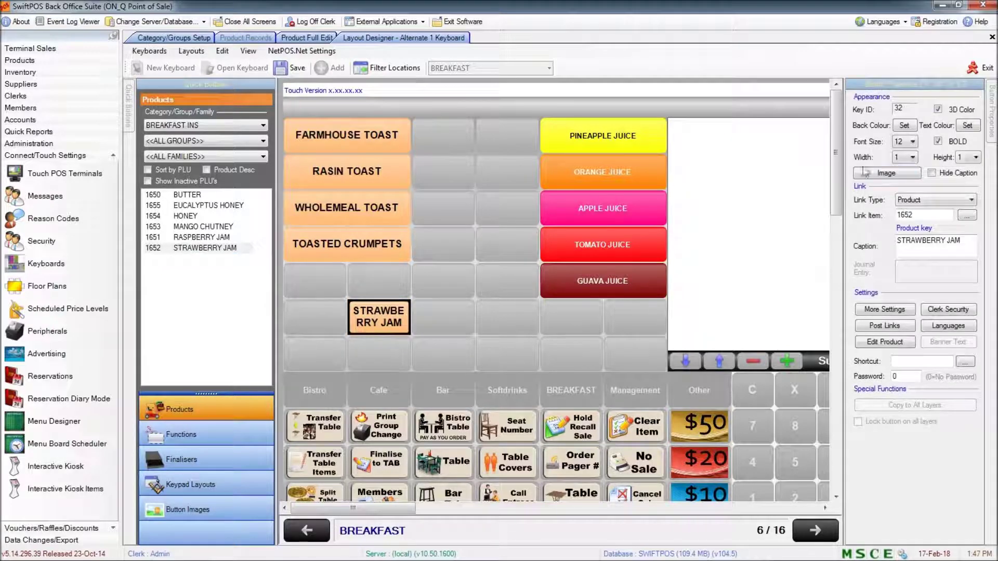
- Give the STRAWBERRY JAM key a dark red back colour and a white text colour
{"action": "left_click", "coordinate": [905, 125]}
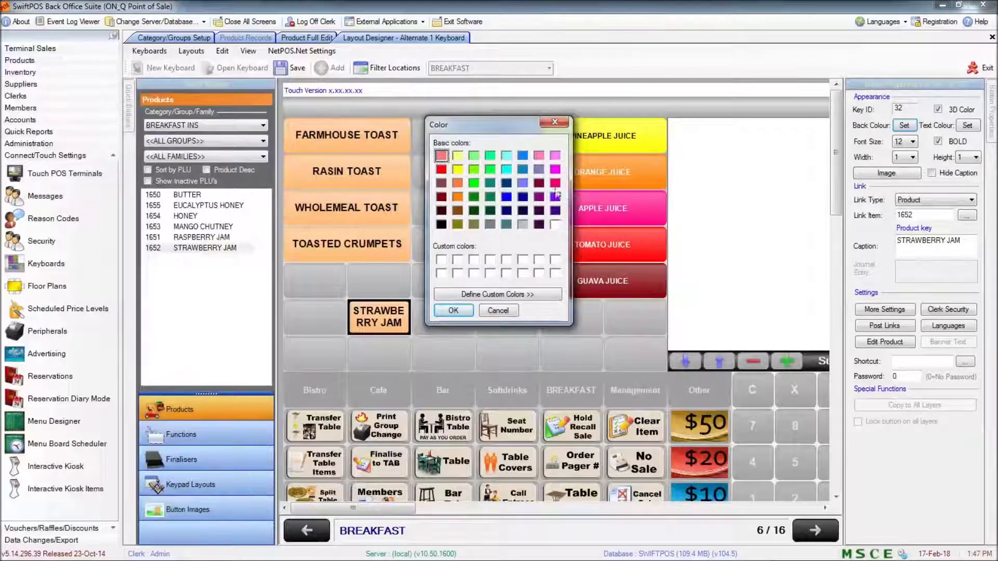
{"action": "left_click", "coordinate": [442, 196]}
{"action": "left_click", "coordinate": [453, 310]}
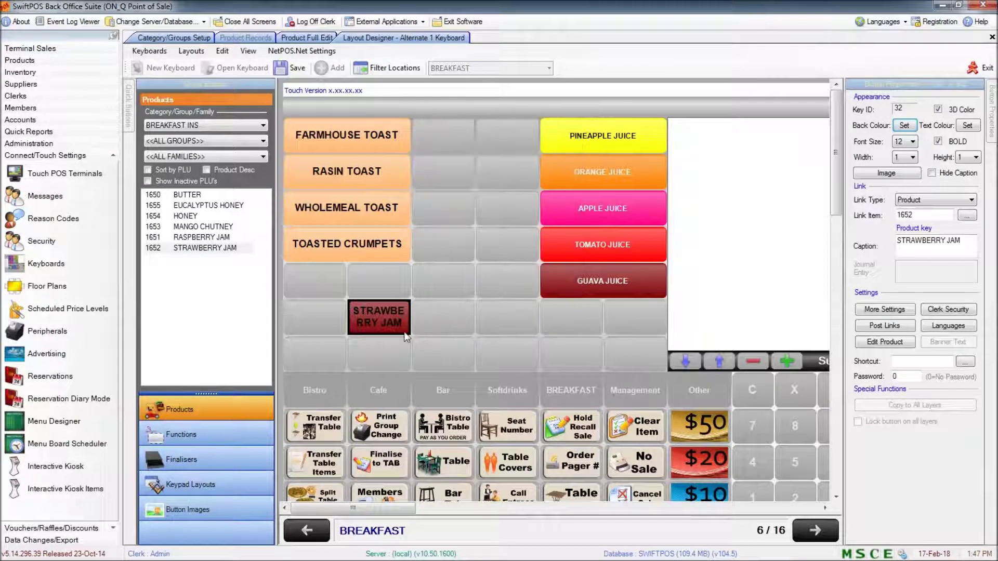
{"action": "left_click", "coordinate": [968, 125]}
{"action": "left_click", "coordinate": [555, 224]}
{"action": "left_click", "coordinate": [454, 310]}
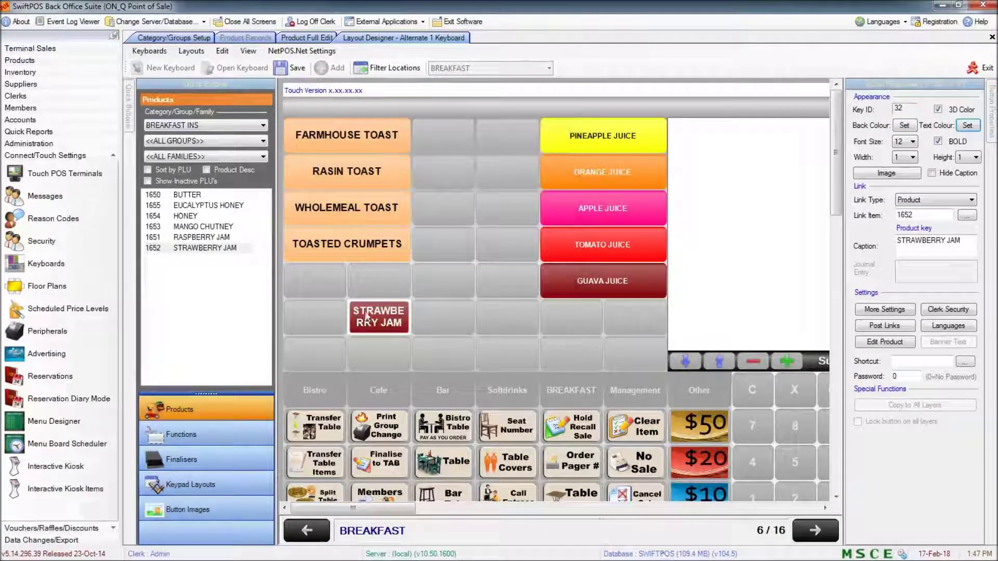
- Move the STRAWBERRY JAM key to the first cell of the seventh row, and remove it from the BREAKFAST layout
{"action": "left_click_drag", "start_coordinate": [367, 318], "coordinate": [312, 353]}
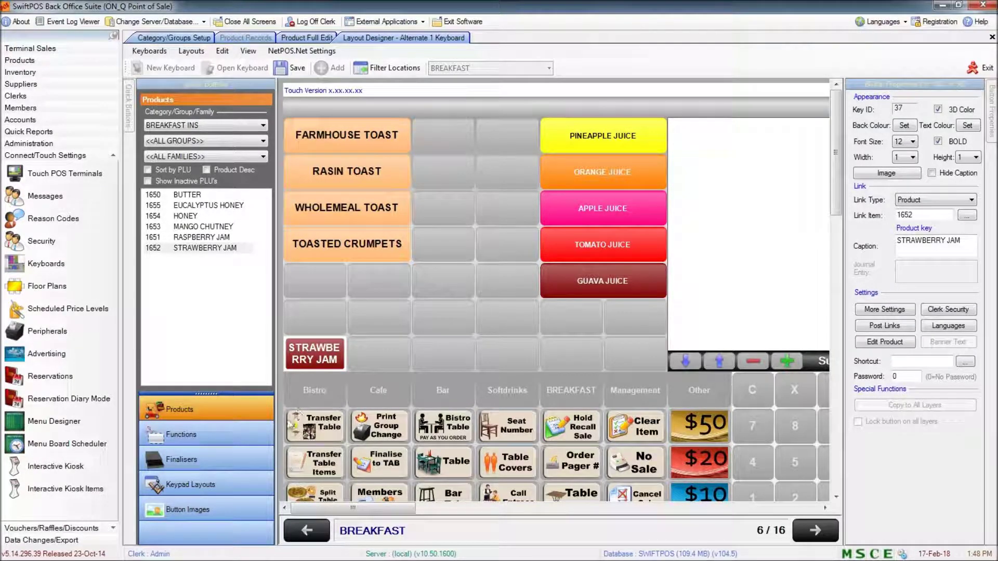
{"action": "left_click_drag", "start_coordinate": [333, 358], "coordinate": [432, 416]}
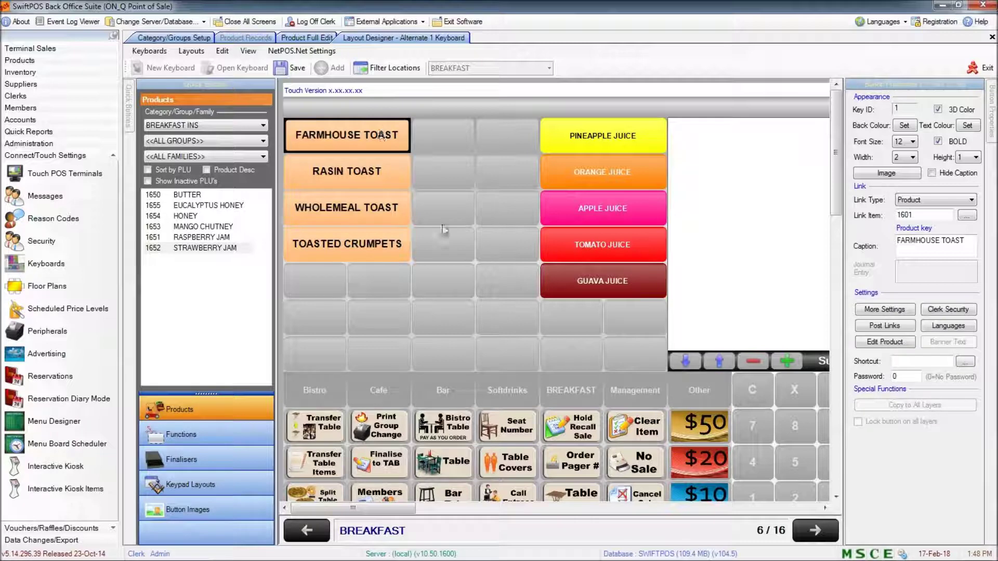
- Review the post link methods offered for the FARMHOUSE TOAST key, and close its post event linking without adding a link
{"action": "left_click", "coordinate": [906, 327]}
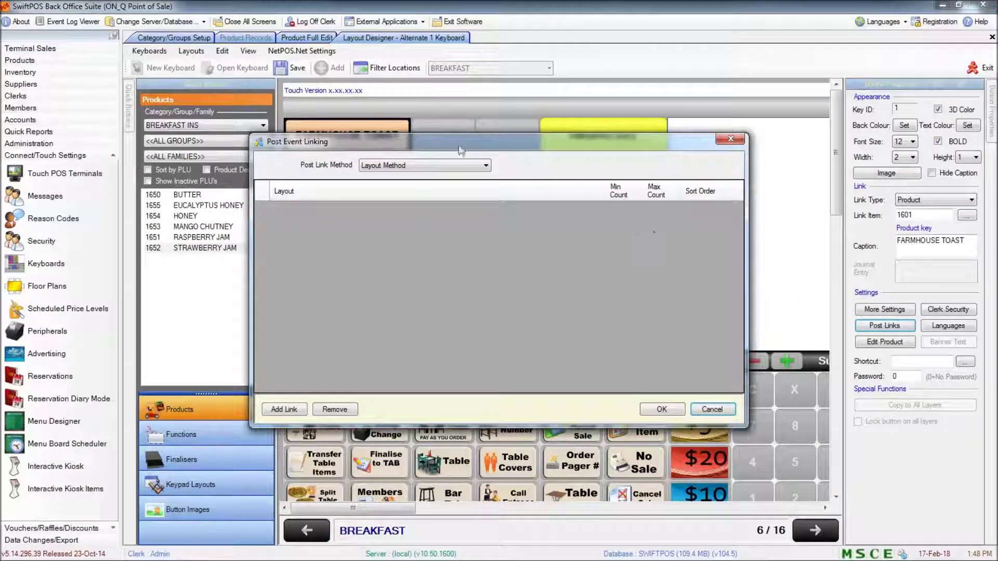
{"action": "left_click", "coordinate": [484, 165]}
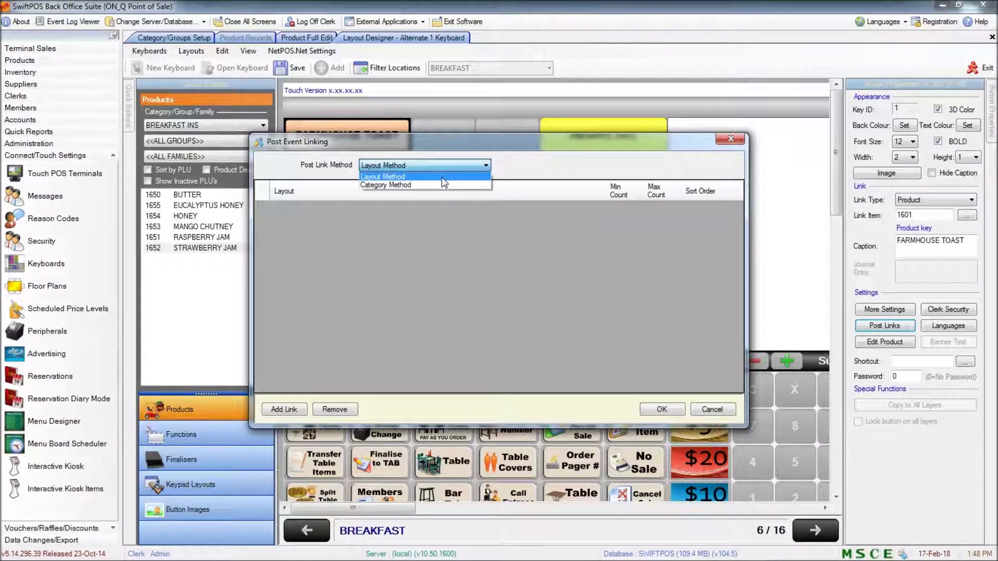
{"action": "left_click", "coordinate": [530, 178]}
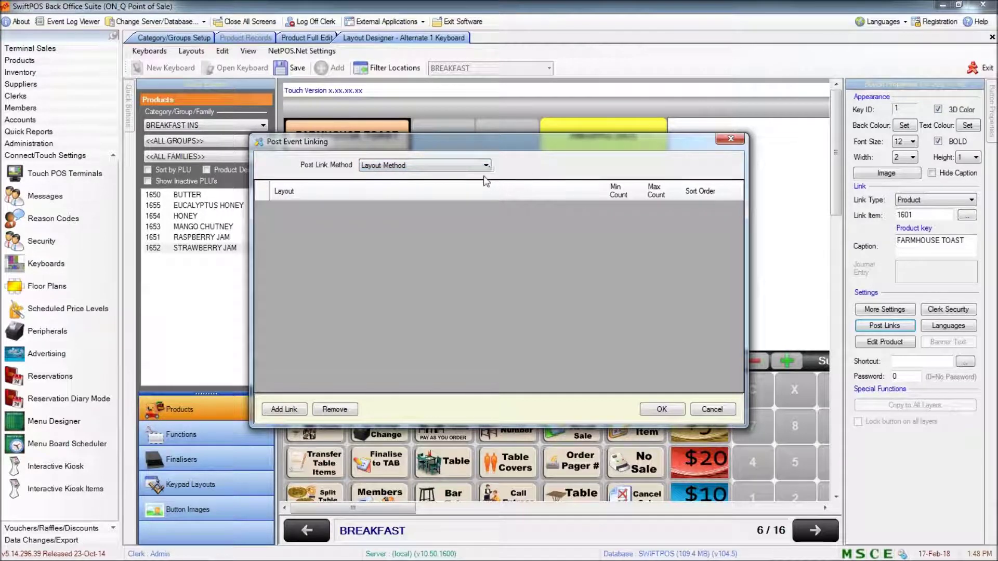
{"action": "left_click", "coordinate": [418, 166]}
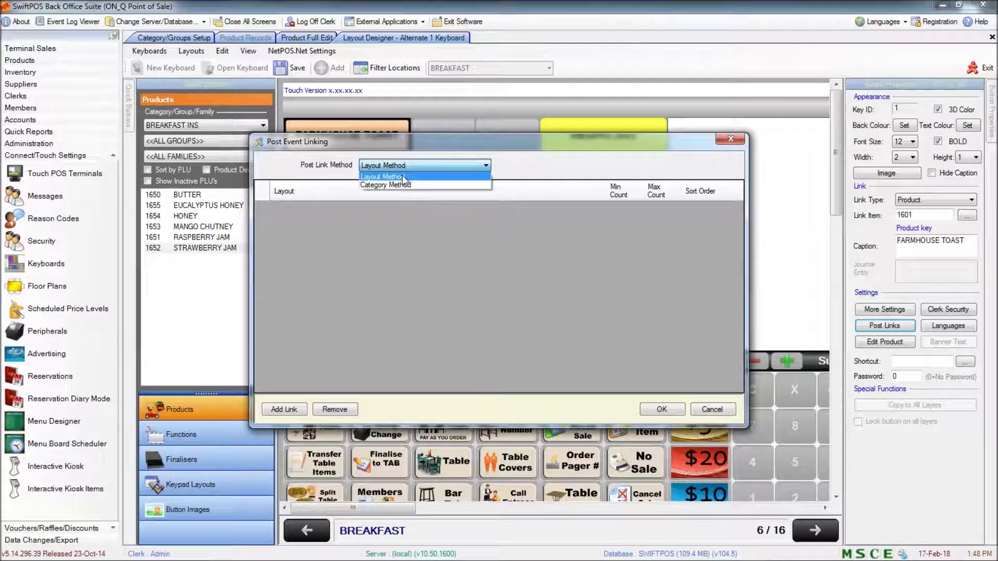
{"action": "left_click", "coordinate": [528, 188]}
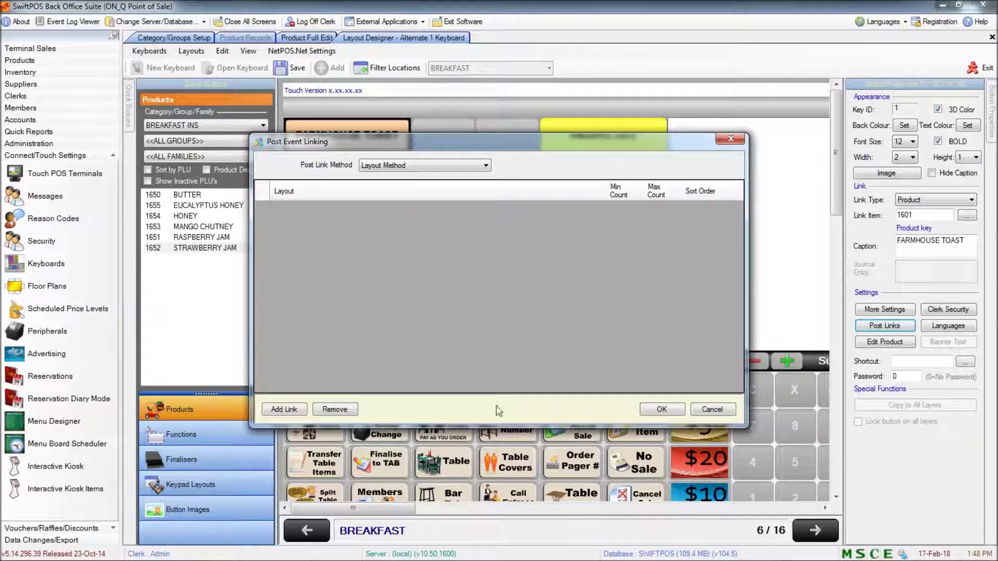
{"action": "left_click", "coordinate": [708, 409]}
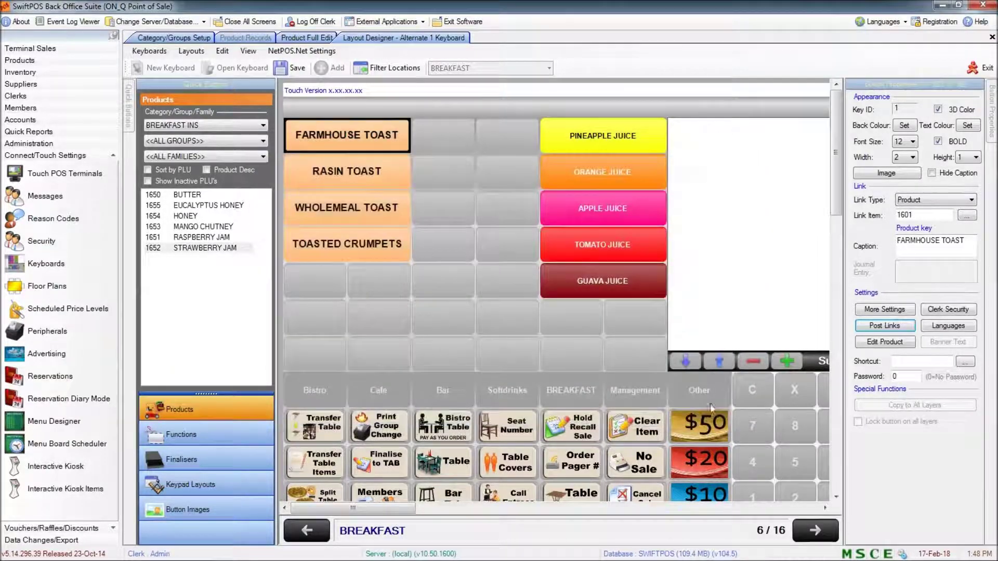
- Save the BREAKFAST layout and add a new layout named "BREAKFAST CONDIMENTS"
{"action": "left_click", "coordinate": [294, 68]}
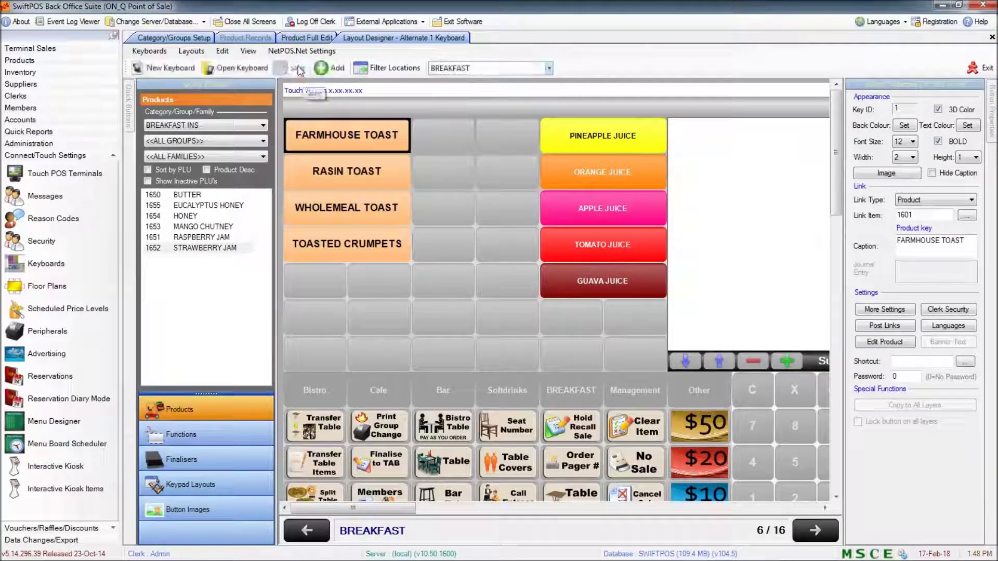
{"action": "left_click", "coordinate": [200, 54]}
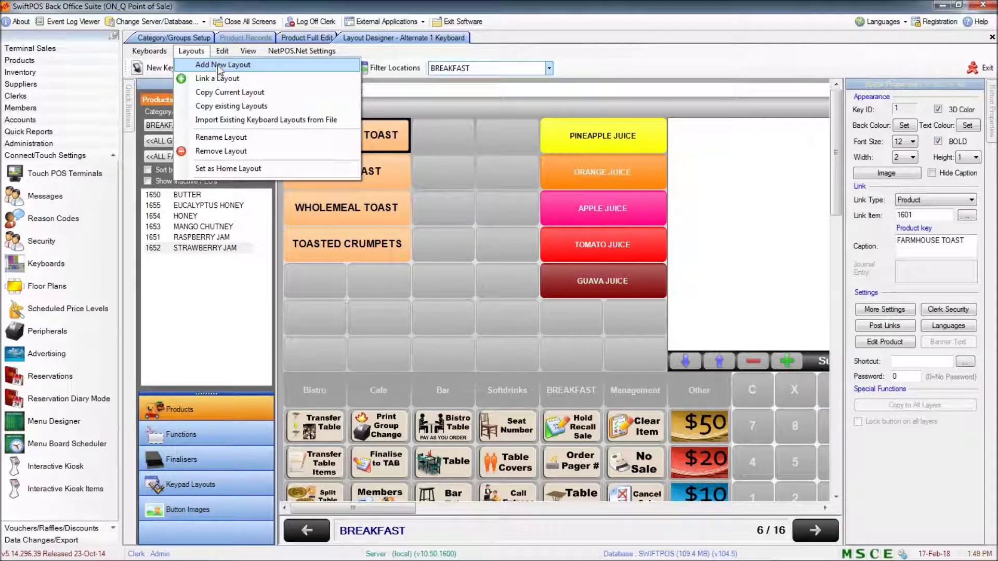
{"action": "left_click", "coordinate": [218, 66]}
{"action": "type", "text": "B"}
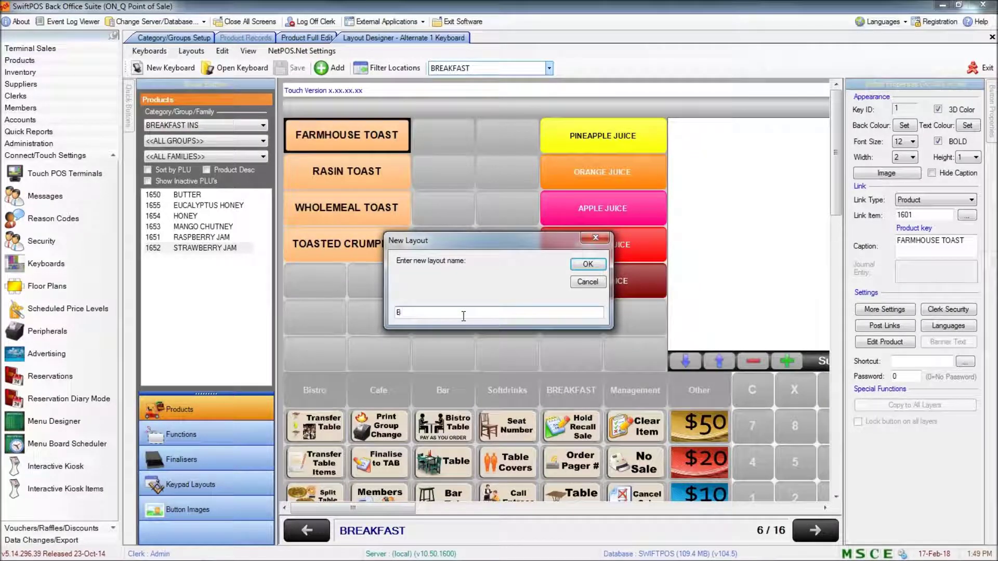
{"action": "type", "text": "RE"}
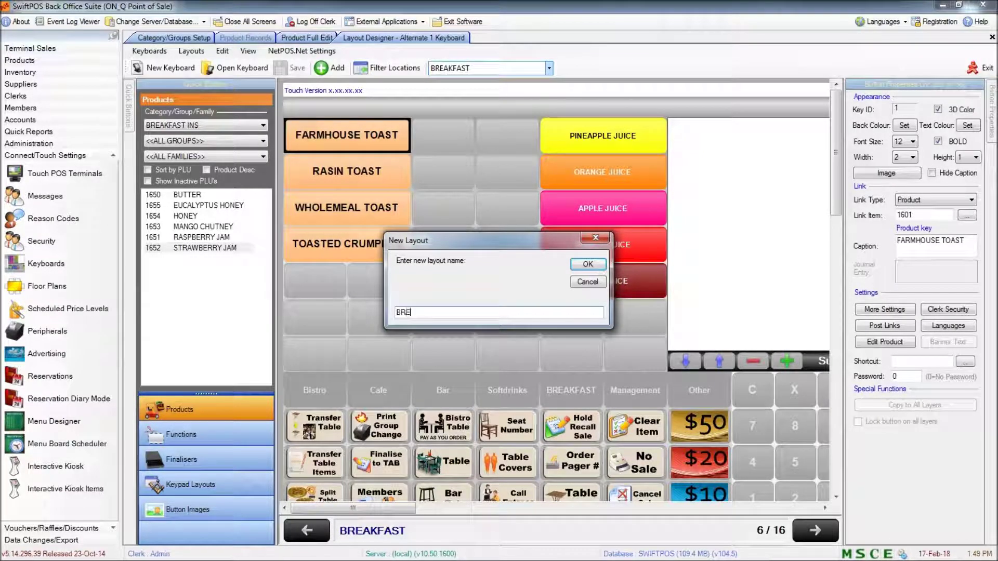
{"action": "type", "text": "AKFAST CONDIMENTS"}
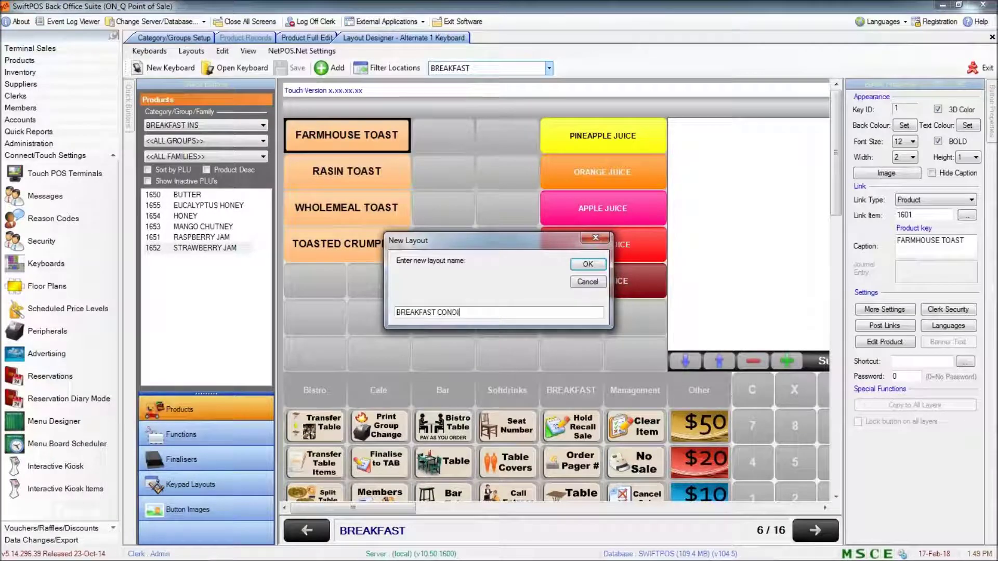
{"action": "left_click", "coordinate": [587, 264]}
{"action": "left_click", "coordinate": [515, 316]}
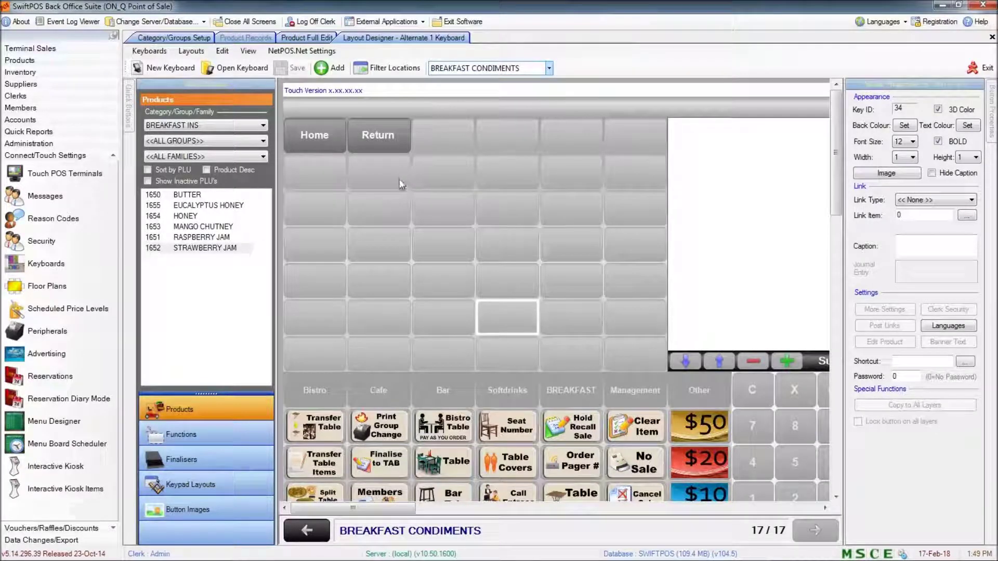
- Delete the Return and Home keys from the BREAKFAST CONDIMENTS layout and save it
{"action": "left_click", "coordinate": [375, 142]}
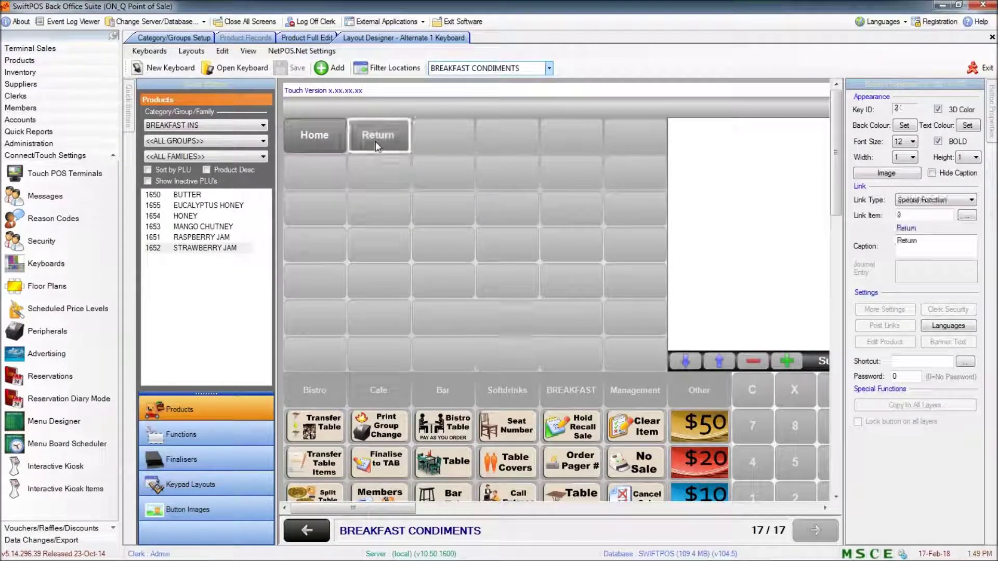
{"action": "key", "text": "Delete"}
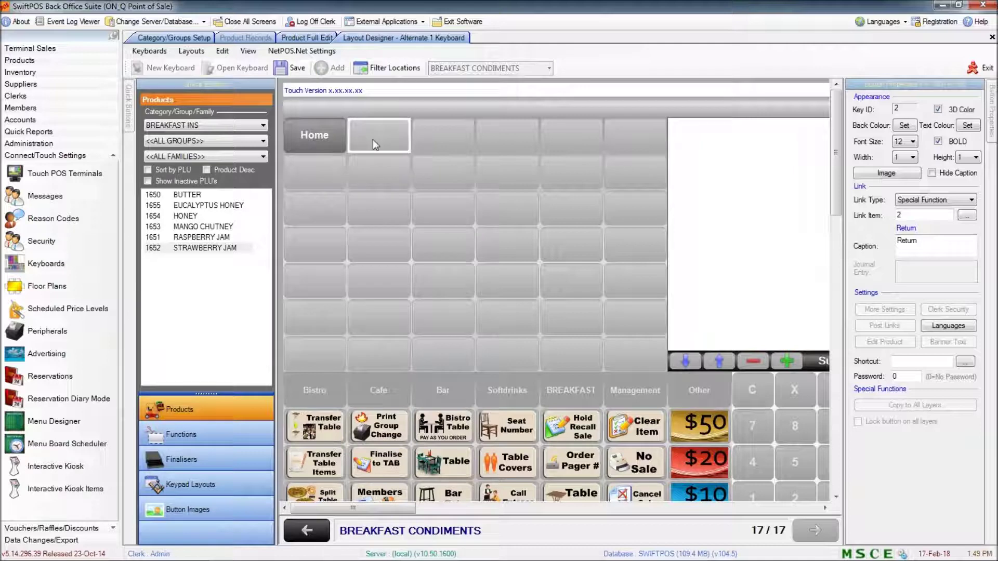
{"action": "left_click", "coordinate": [336, 143]}
{"action": "key", "text": "Delete"}
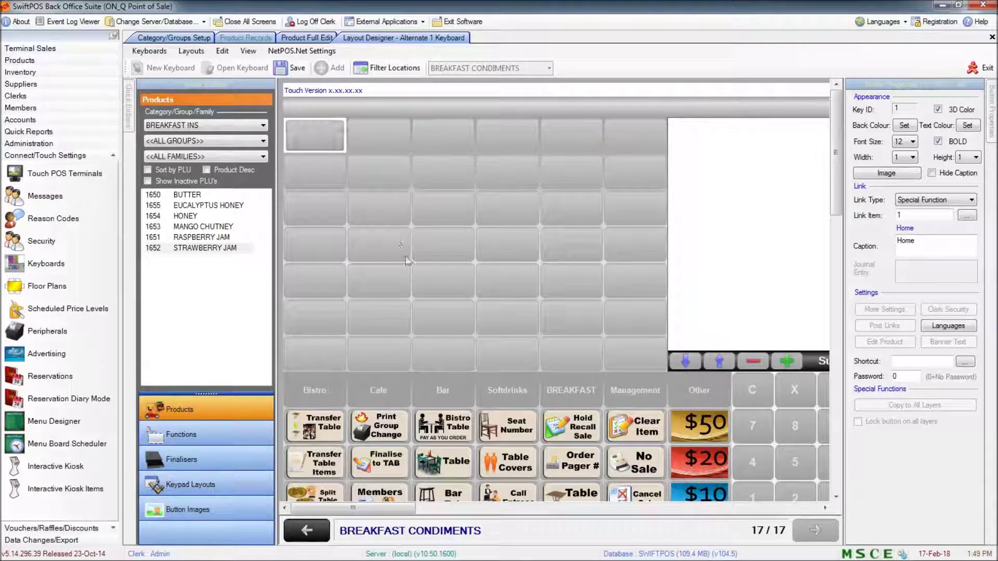
{"action": "left_click", "coordinate": [293, 68]}
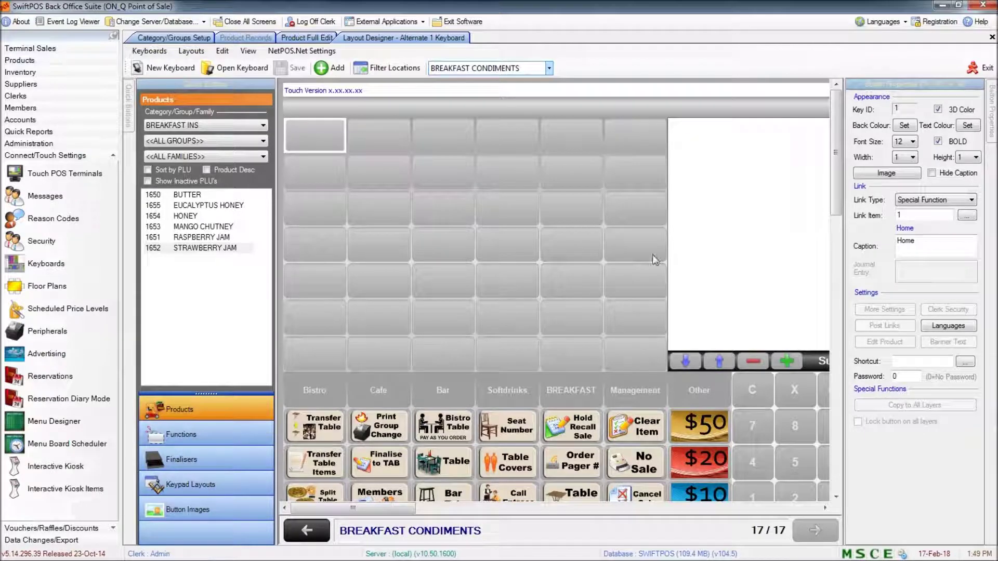
- Examine the special functions that can be linked to the first key with the Special Function link type, without choosing one
{"action": "left_click", "coordinate": [931, 200]}
{"action": "left_click", "coordinate": [935, 253]}
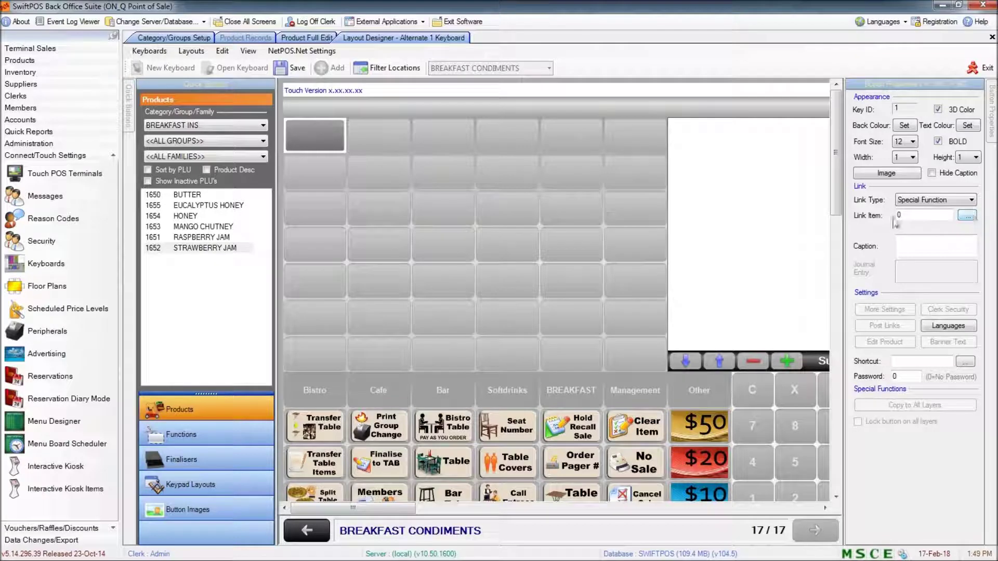
{"action": "left_click", "coordinate": [966, 216]}
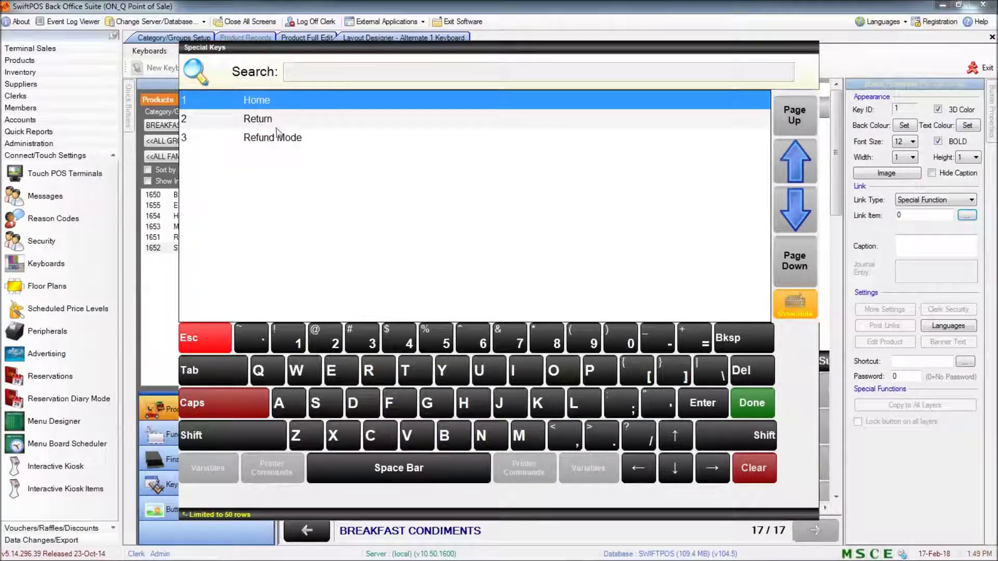
{"action": "left_click", "coordinate": [208, 344]}
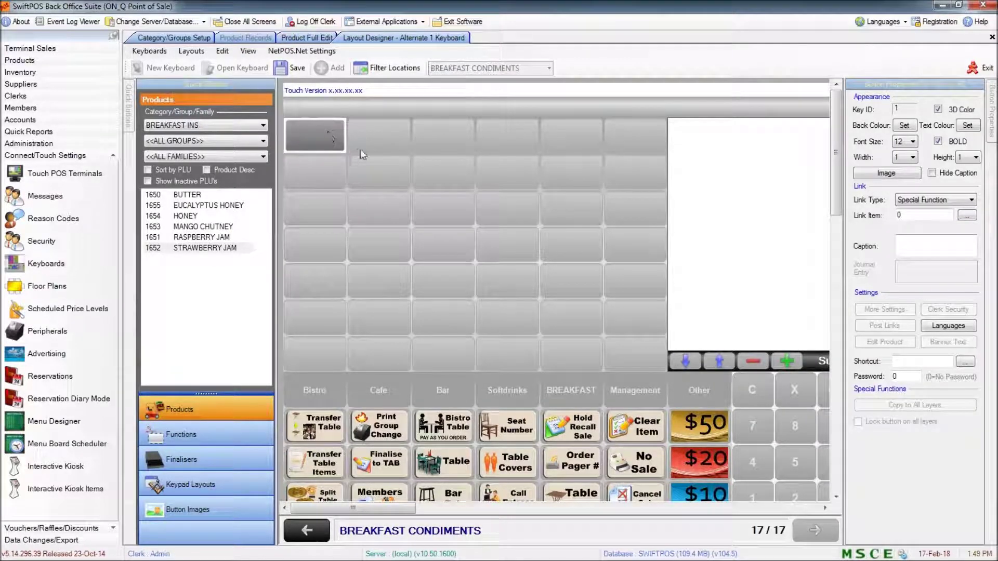
- Fill the layout with coloured double-width keys for BUTTER, HONEY, MANGO CHUTNEY, EUCALYPTUS HONEY, STRAWBERRY JAM and RASPBERRY JAM, and save it
{"action": "left_click", "coordinate": [293, 82]}
{"action": "left_click", "coordinate": [462, 289]}
{"action": "left_click_drag", "start_coordinate": [211, 287], "coordinate": [394, 173]}
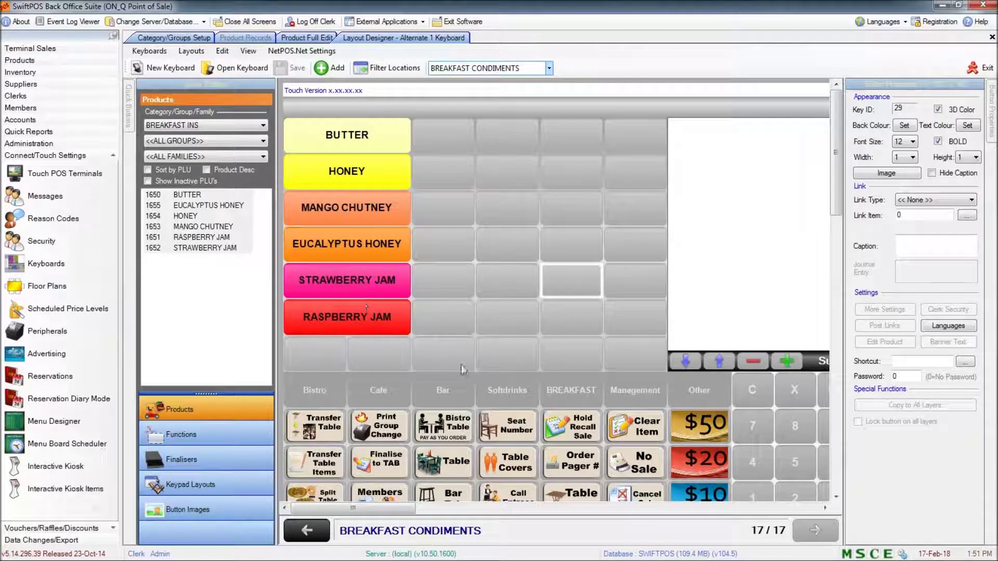
- Examine the BUTTER, HONEY and MANGO CHUTNEY keys on the BREAKFAST CONDIMENTS layout
{"action": "left_click", "coordinate": [389, 146]}
{"action": "left_click", "coordinate": [385, 174]}
{"action": "left_click", "coordinate": [365, 209]}
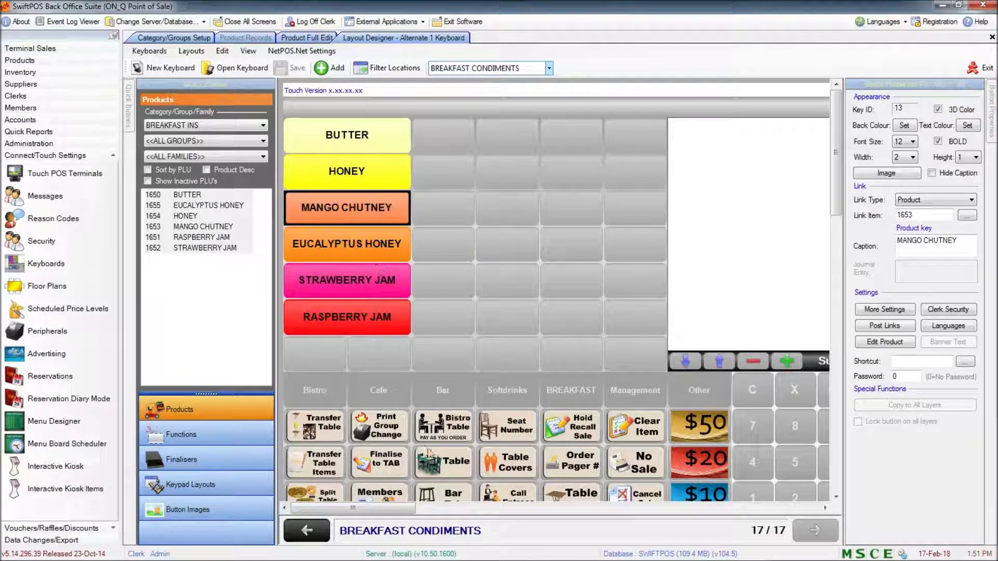
- Check the EUCALYPTUS HONEY key's properties, and switch the designer to the BREAKFAST layout
{"action": "left_click", "coordinate": [392, 240]}
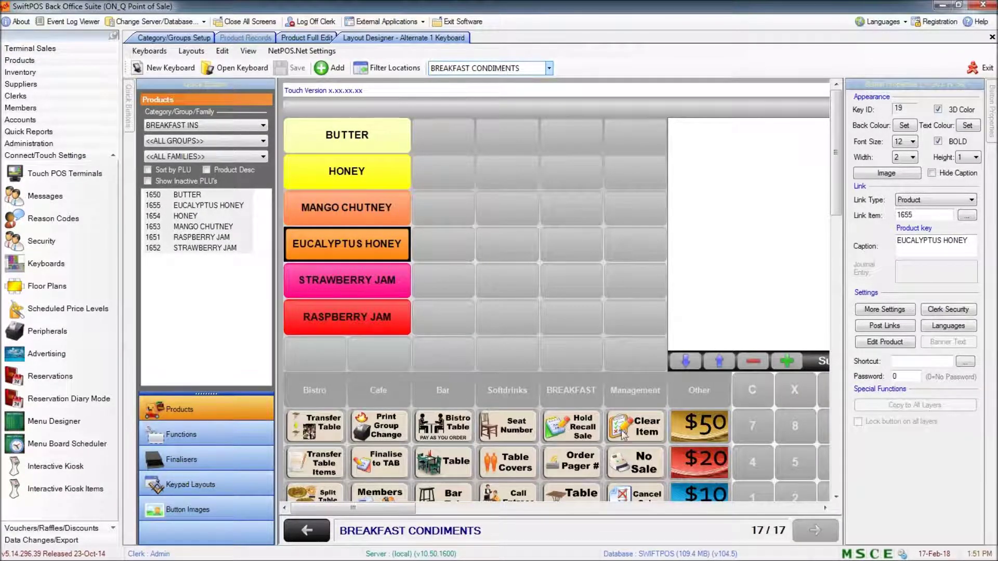
{"action": "left_click", "coordinate": [548, 69]}
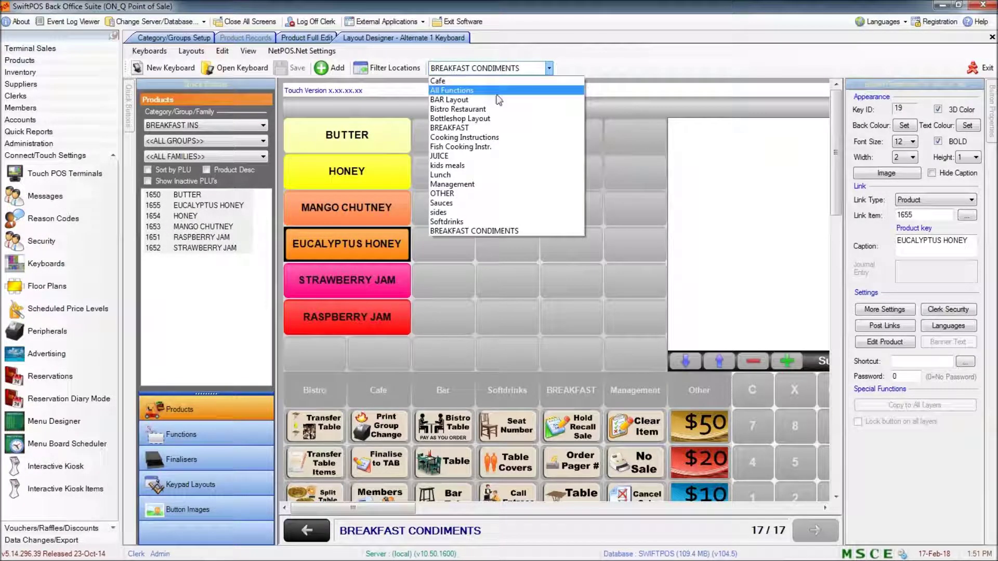
{"action": "left_click", "coordinate": [478, 130]}
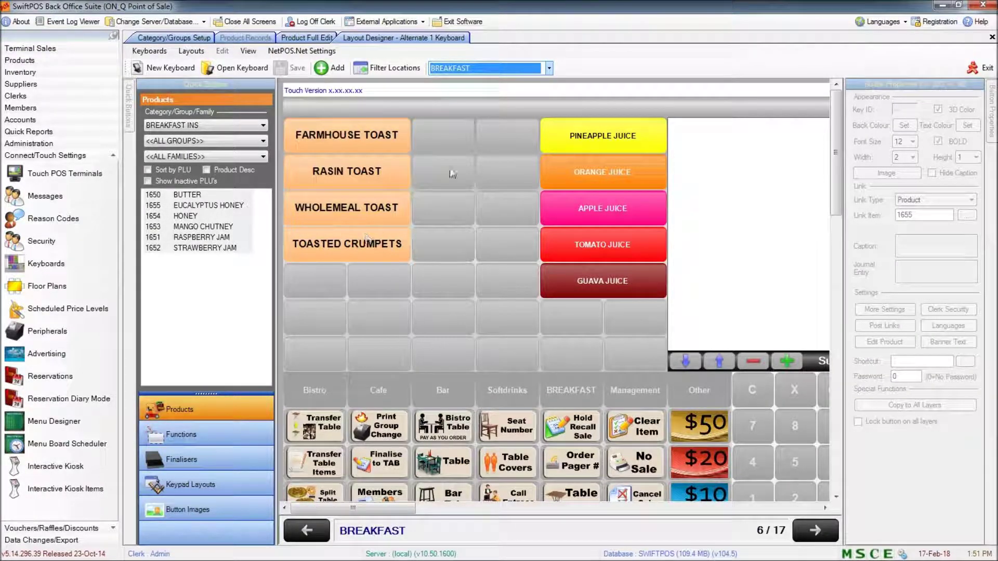
- Post-link the FARMHOUSE TOAST key to the BREAKFAST CONDIMENTS layout using Layout Method, with min and max count 1, and save
{"action": "left_click", "coordinate": [389, 134]}
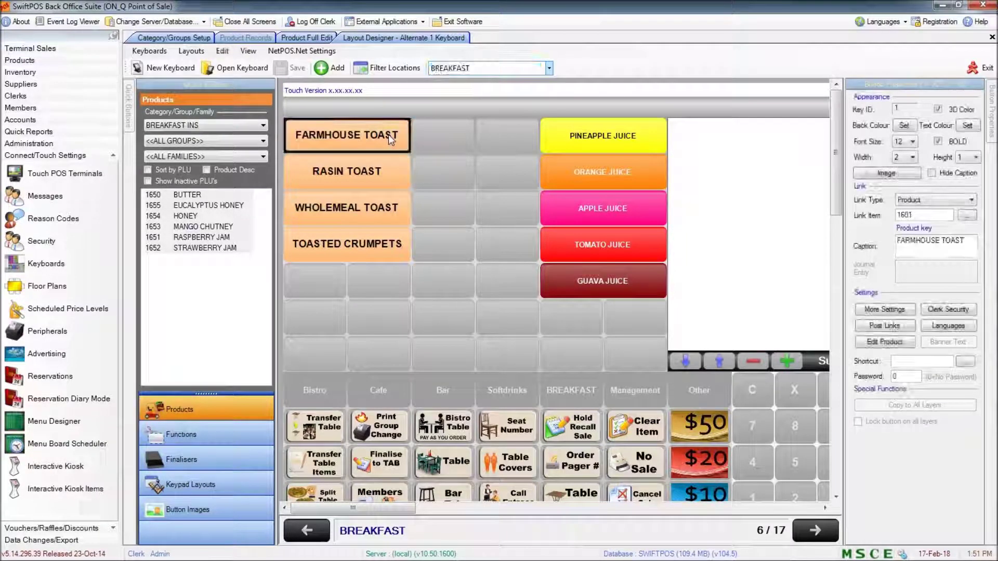
{"action": "left_click", "coordinate": [900, 326]}
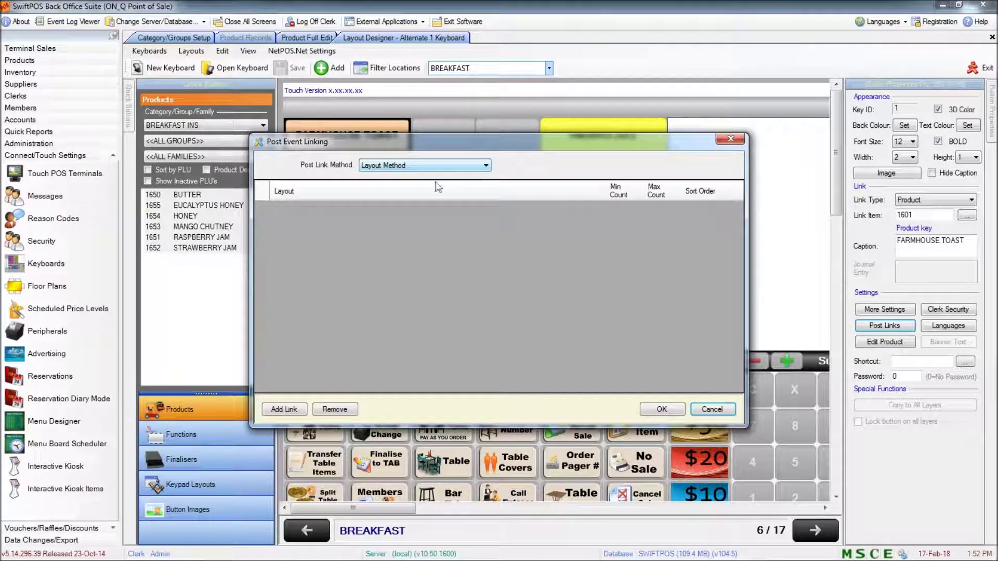
{"action": "left_click", "coordinate": [284, 410]}
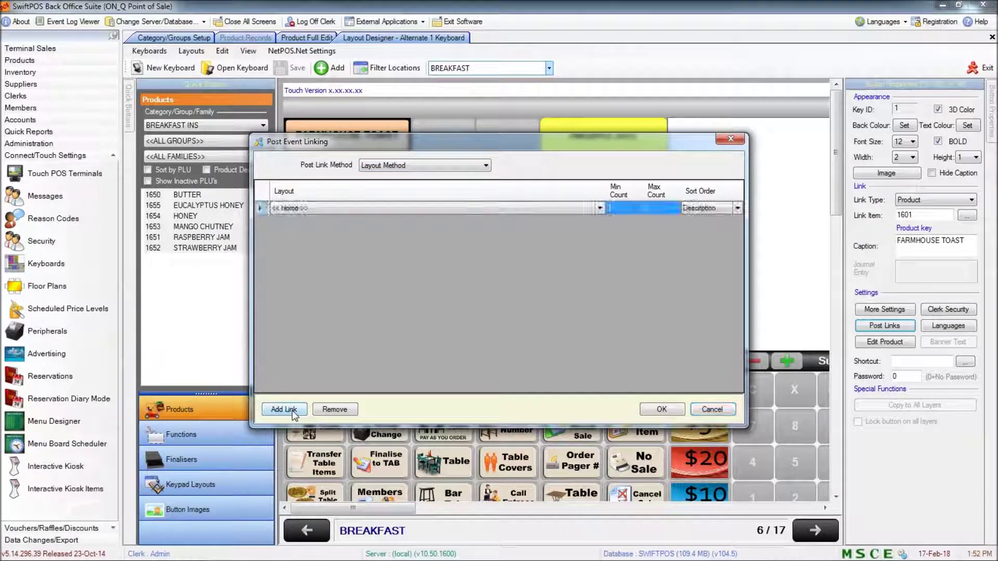
{"action": "left_click", "coordinate": [599, 208]}
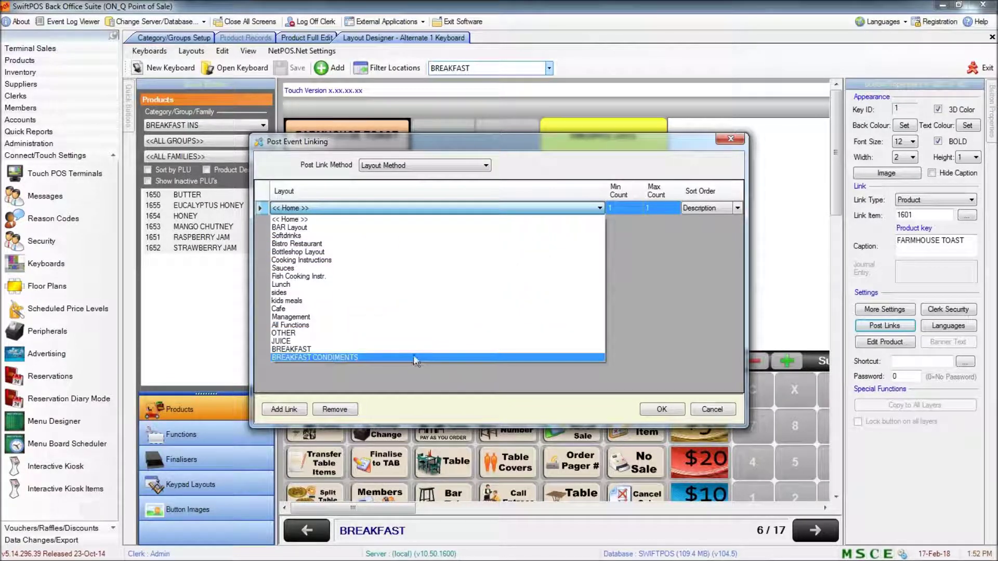
{"action": "left_click", "coordinate": [363, 356]}
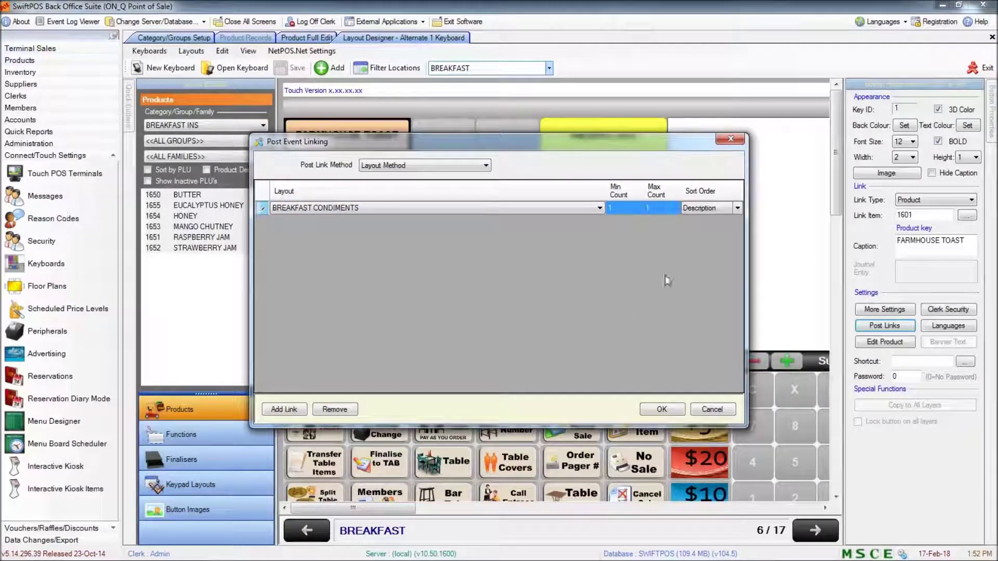
{"action": "left_click", "coordinate": [626, 210]}
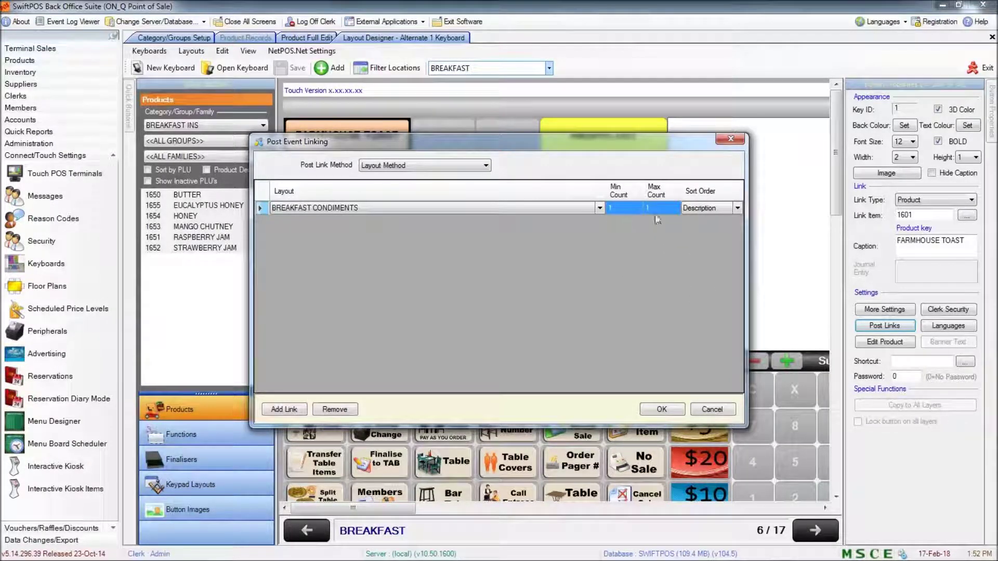
{"action": "left_click", "coordinate": [673, 410]}
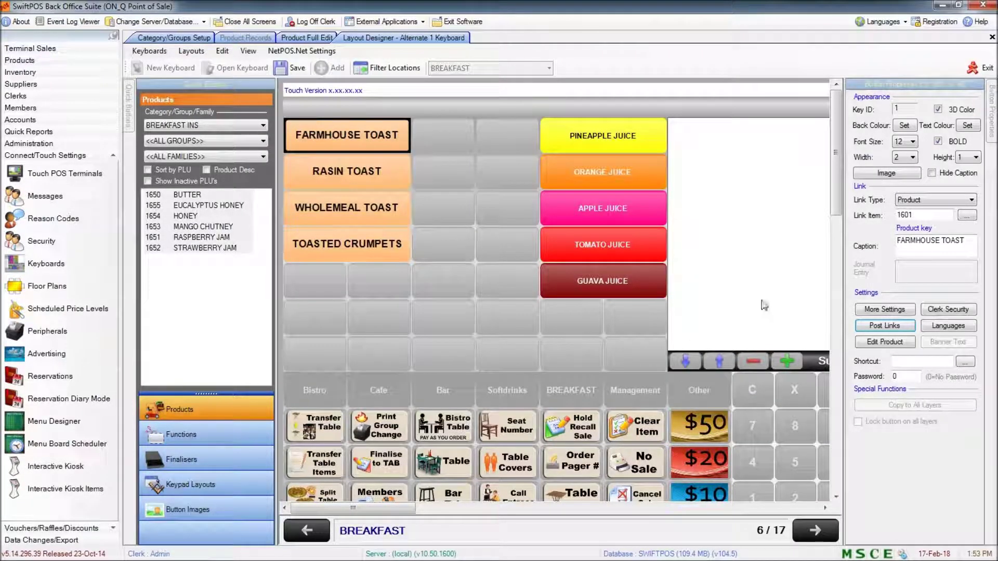
{"action": "left_click", "coordinate": [292, 69]}
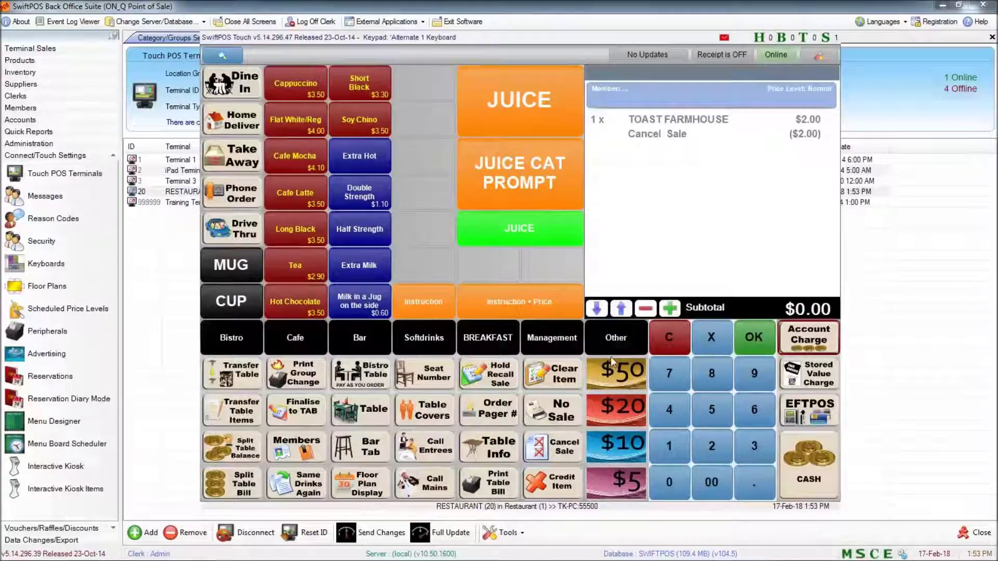
- On the SwiftPOS Touch terminal, ring up FARMHOUSE TOAST from the BREAKFAST layout with HONEY as its condiment
{"action": "left_click", "coordinate": [494, 341]}
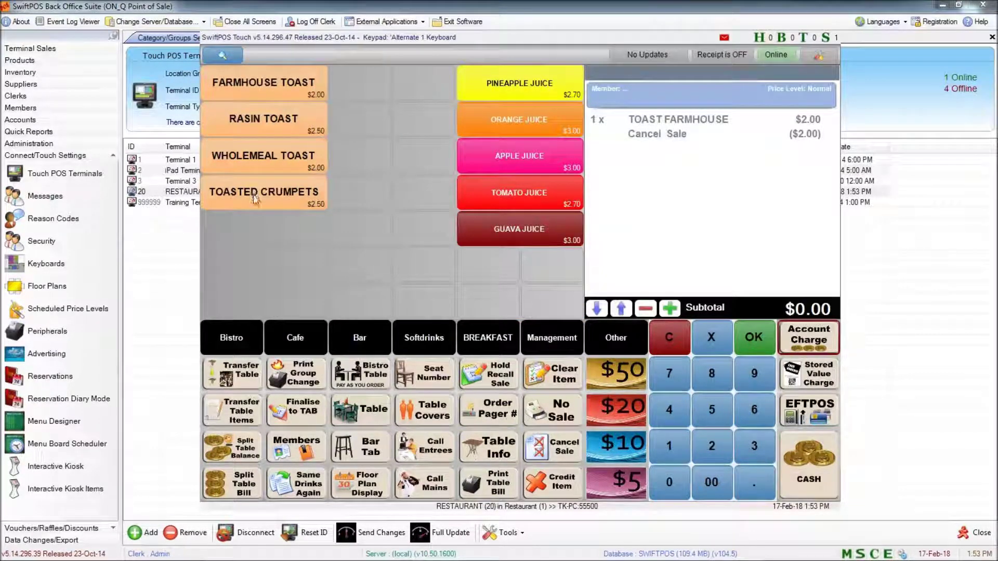
{"action": "left_click", "coordinate": [288, 94]}
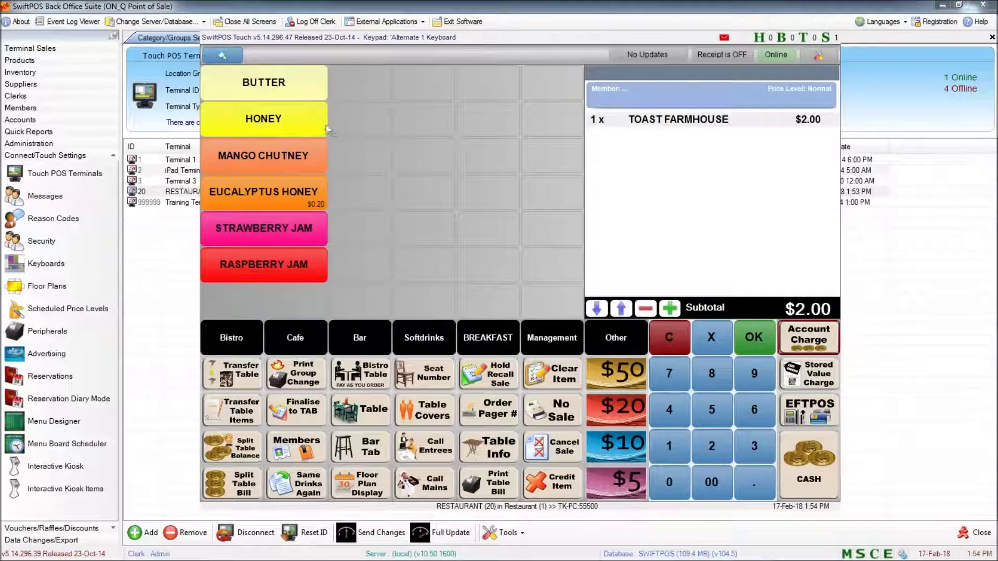
{"action": "left_click", "coordinate": [304, 124]}
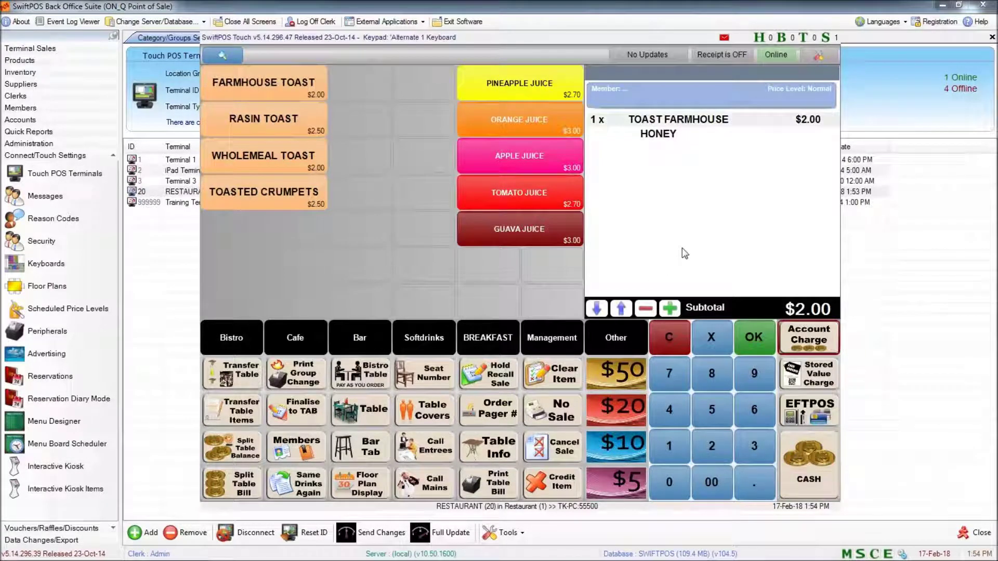
- Add one TOMATO JUICE, one APPLE JUICE and one ORANGE JUICE to the sale
{"action": "left_click", "coordinate": [503, 187]}
{"action": "left_click", "coordinate": [523, 159]}
{"action": "left_click", "coordinate": [520, 123]}
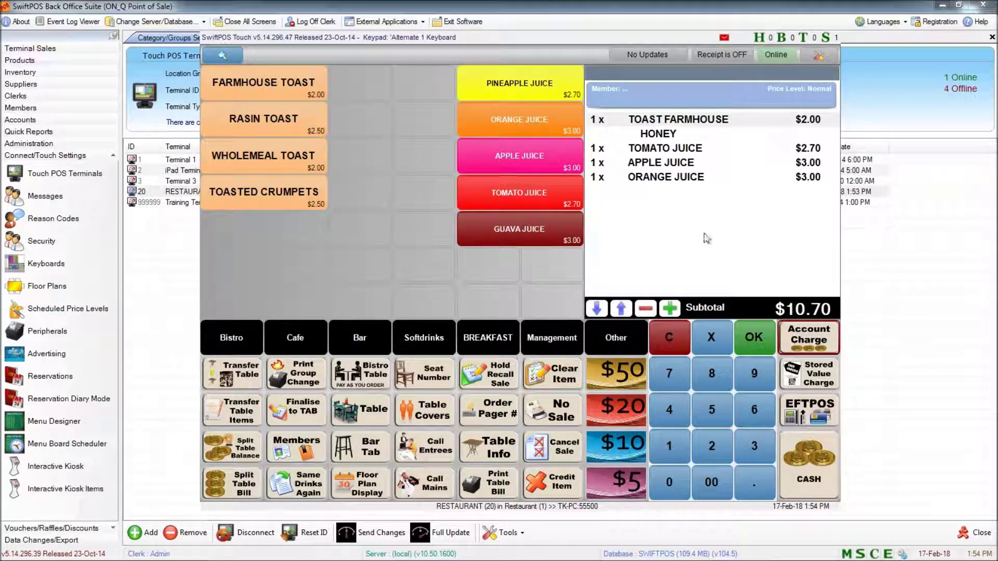
- Insert a second FARMHOUSE TOAST with EUCALYPTUS HONEY directly after the first toast in the sale, and check both condiment lines
{"action": "left_click", "coordinate": [666, 136]}
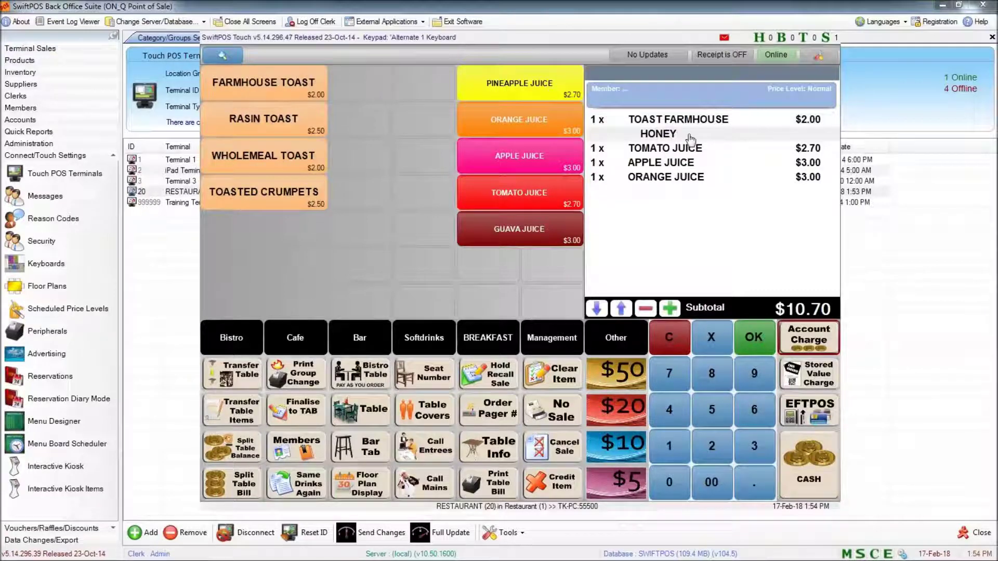
{"action": "left_click", "coordinate": [661, 125]}
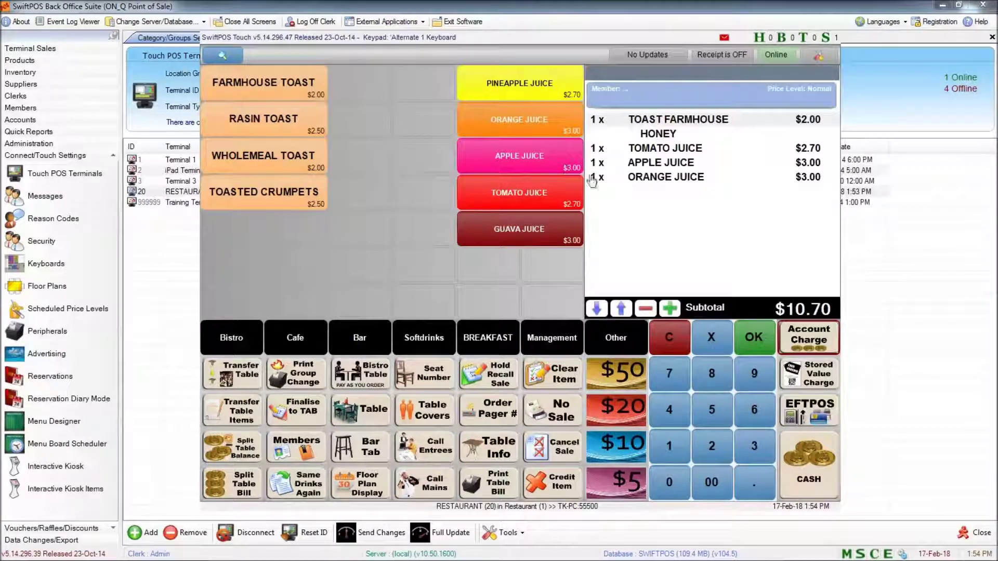
{"action": "left_click", "coordinate": [310, 88]}
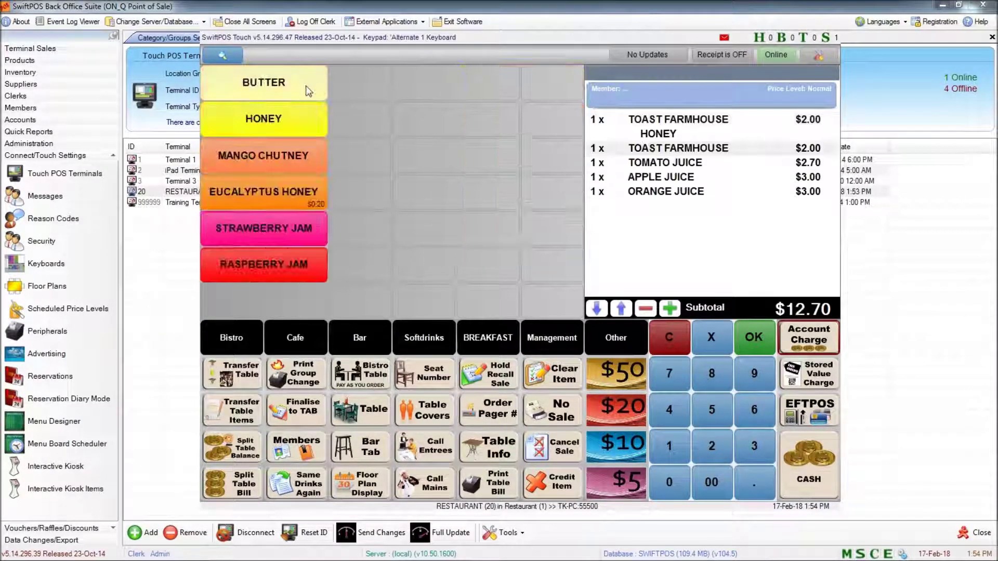
{"action": "left_click", "coordinate": [308, 194]}
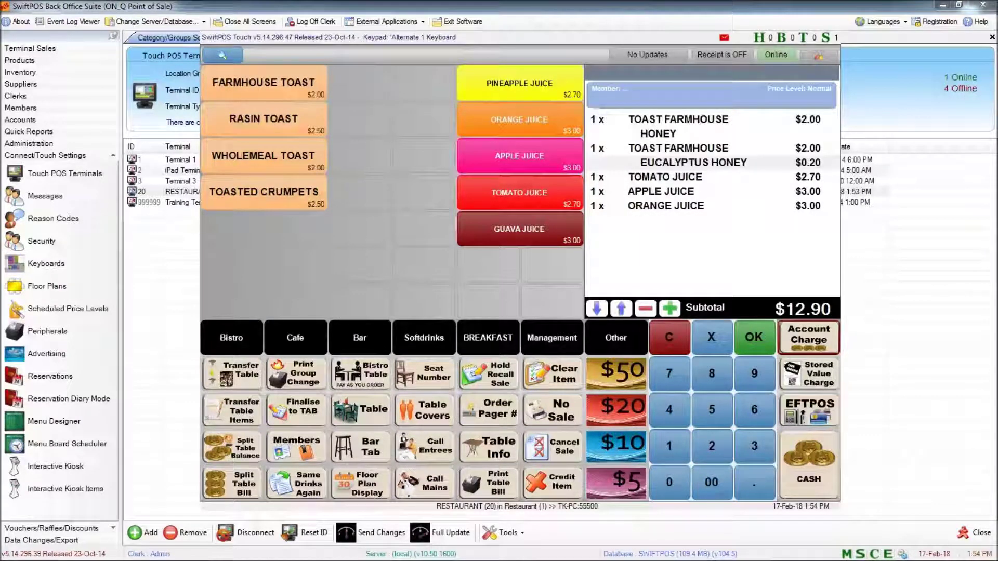
{"action": "left_click", "coordinate": [674, 138]}
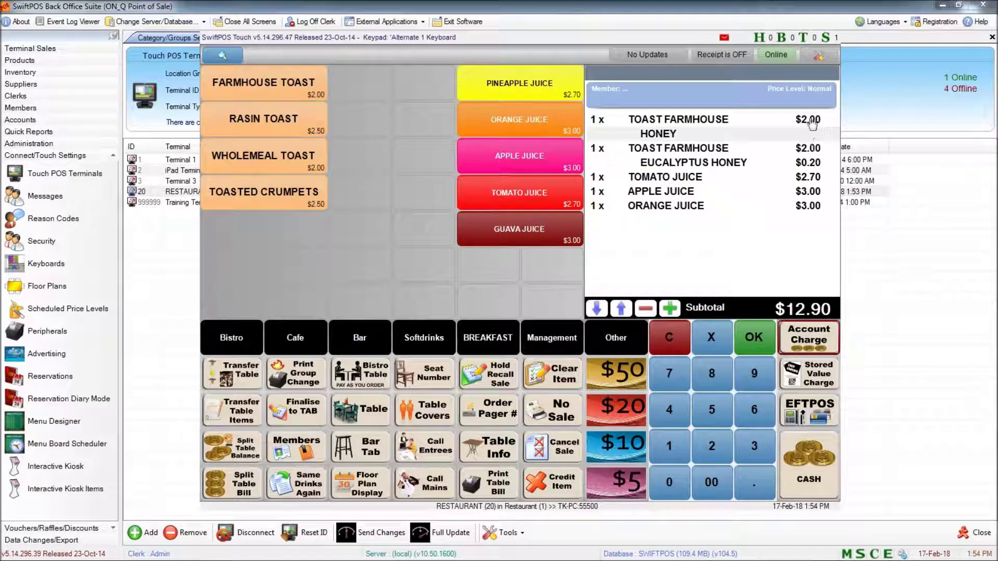
{"action": "left_click", "coordinate": [739, 167]}
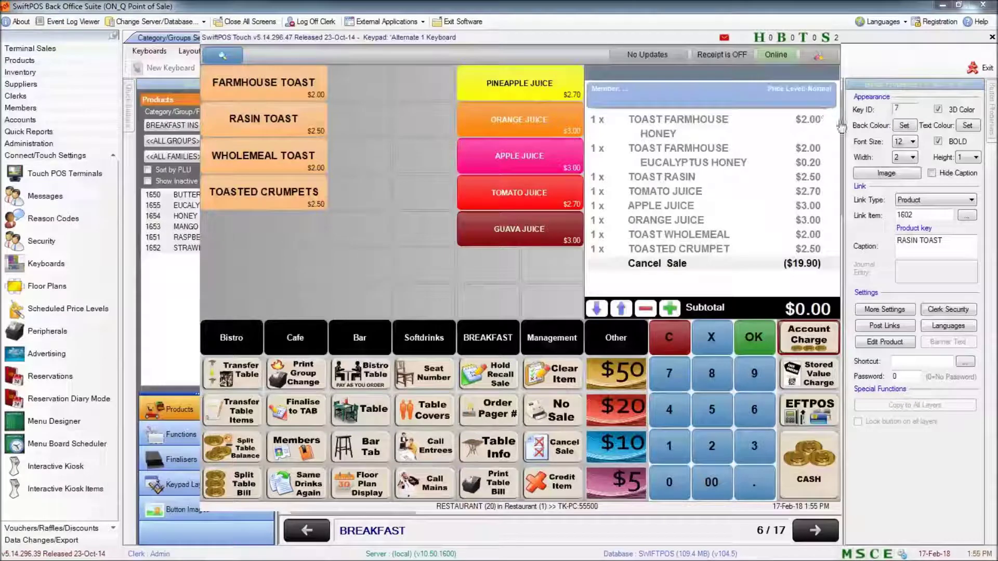
- Ring up one FARMHOUSE TOAST on the terminal to bring up its condiments, and cancel the sale
{"action": "left_click", "coordinate": [260, 83]}
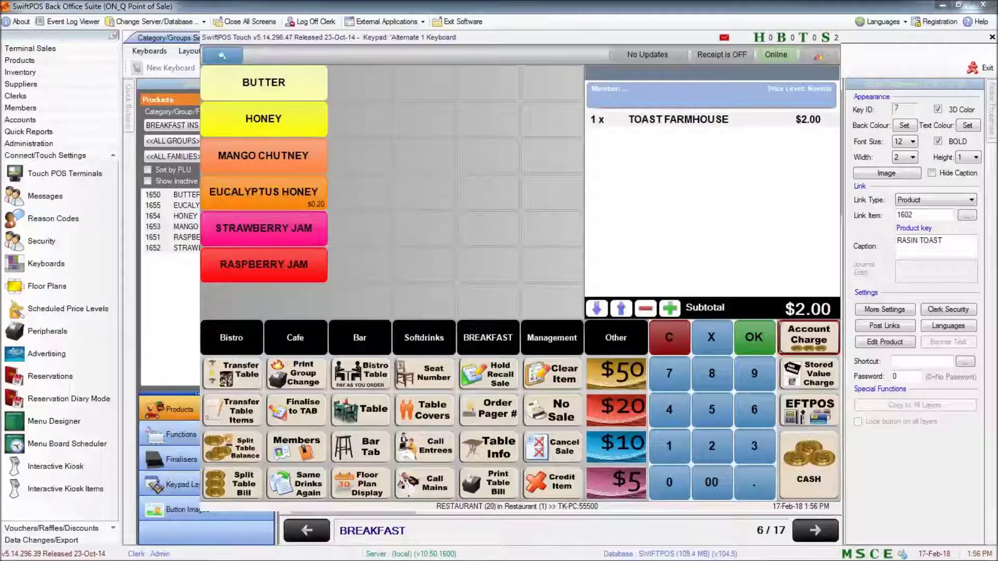
{"action": "left_click", "coordinate": [564, 446]}
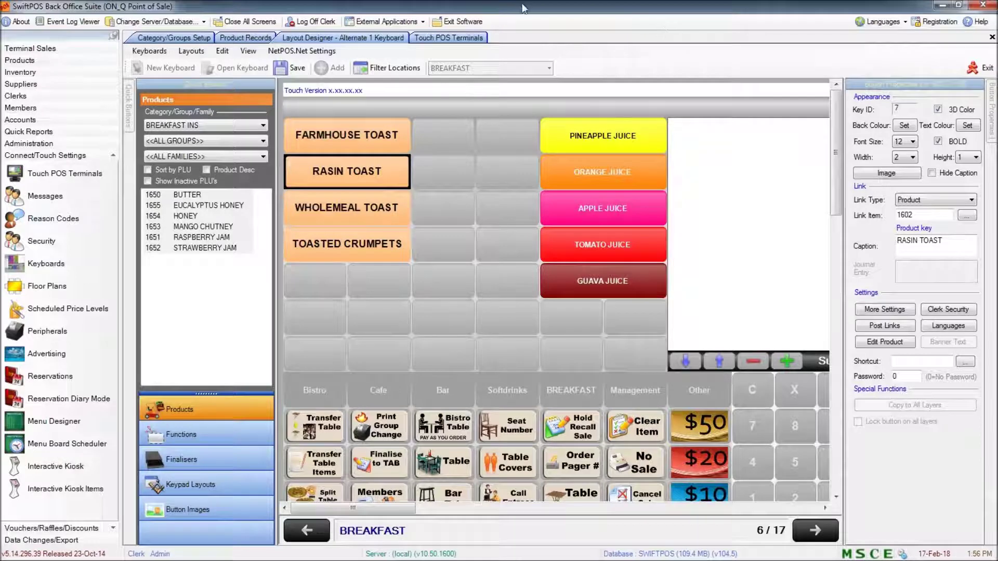
- Save the BREAKFAST layout in the Layout Designer and open the BREAKFAST CONDIMENTS layout
{"action": "left_click", "coordinate": [297, 71]}
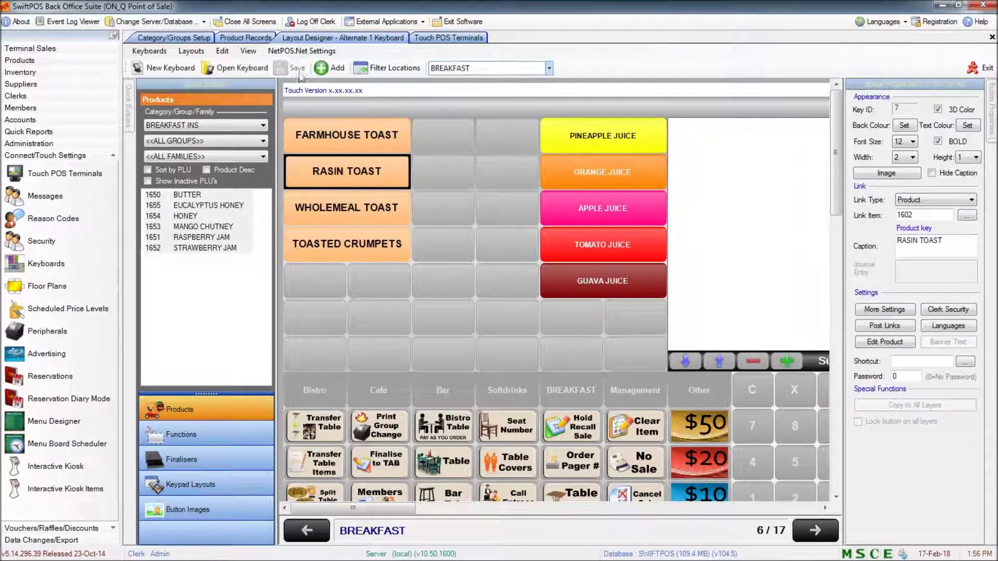
{"action": "left_click", "coordinate": [499, 68]}
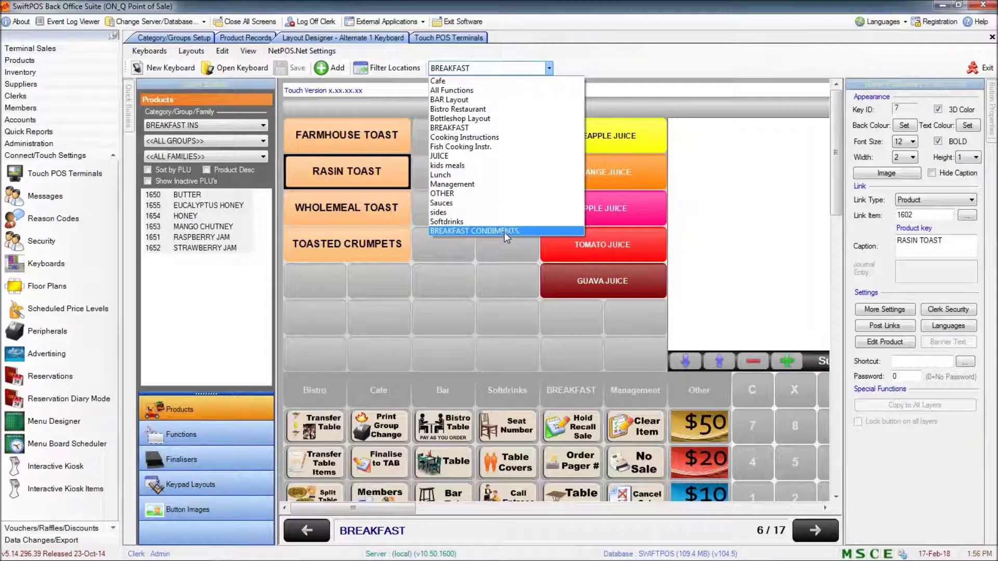
{"action": "left_click", "coordinate": [505, 232]}
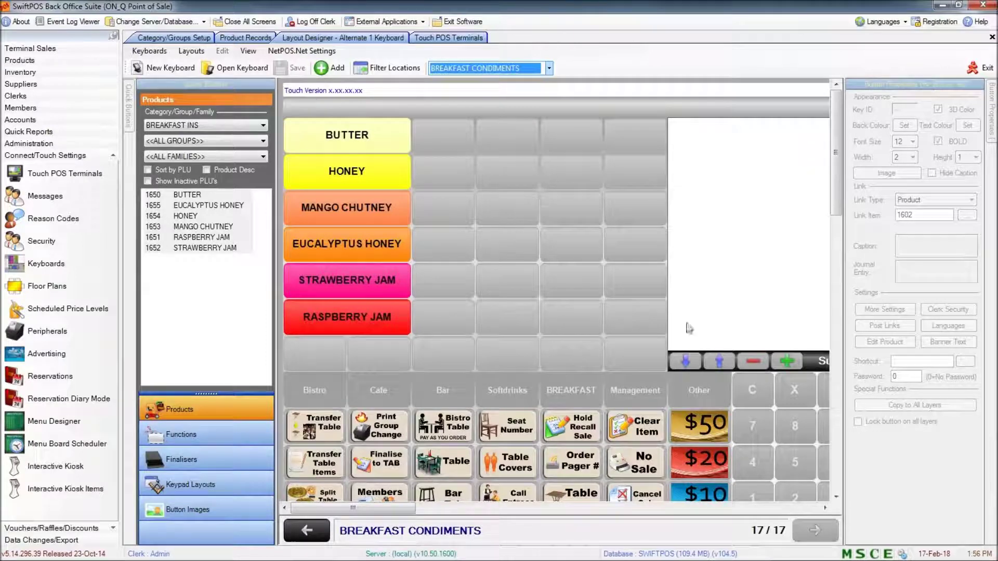
- Link the empty key directly below RASPBERRY JAM to the Return special function
{"action": "left_click", "coordinate": [499, 320]}
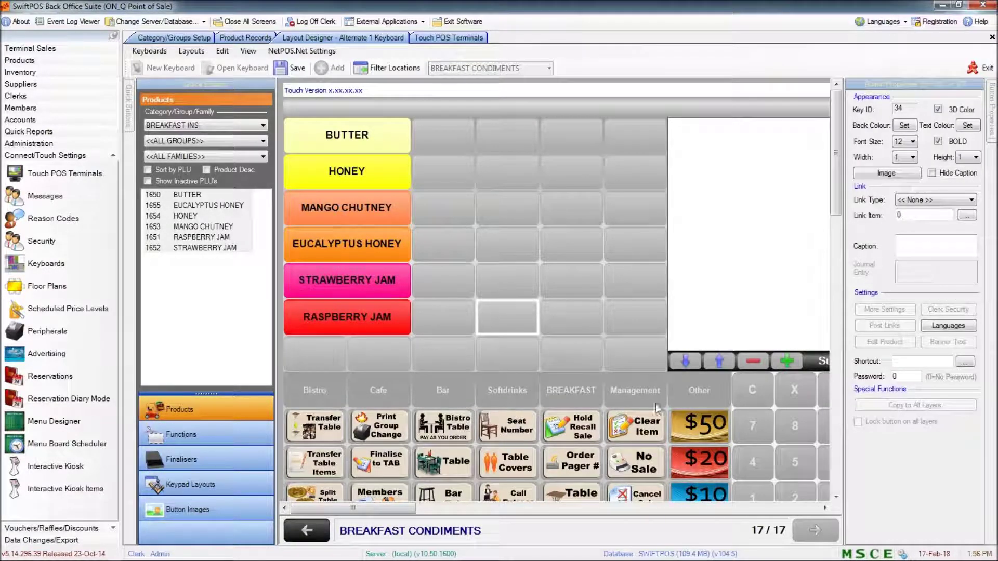
{"action": "left_click", "coordinate": [316, 358]}
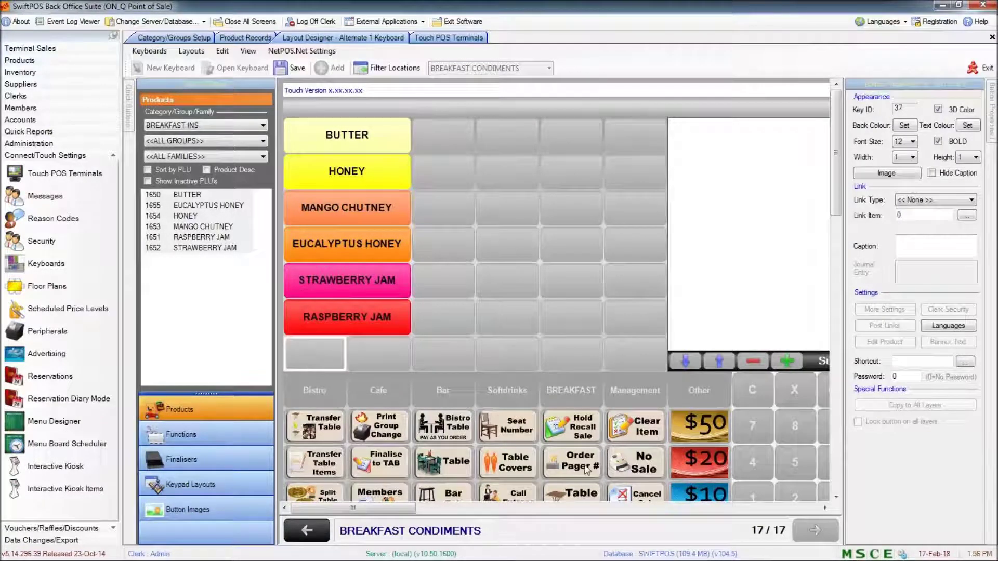
{"action": "left_click", "coordinate": [939, 202]}
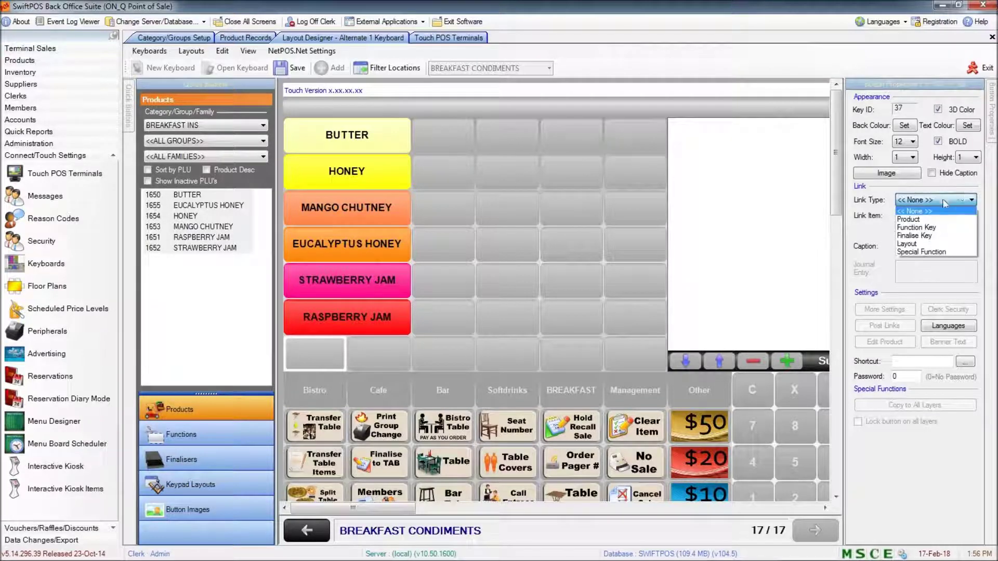
{"action": "left_click", "coordinate": [939, 252]}
{"action": "left_click", "coordinate": [968, 215]}
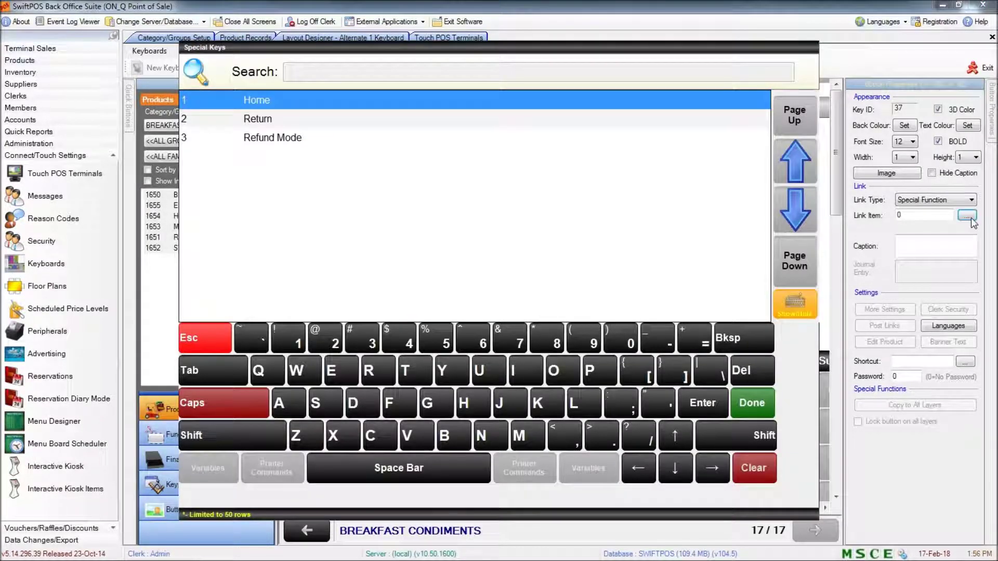
{"action": "double_click", "coordinate": [265, 118]}
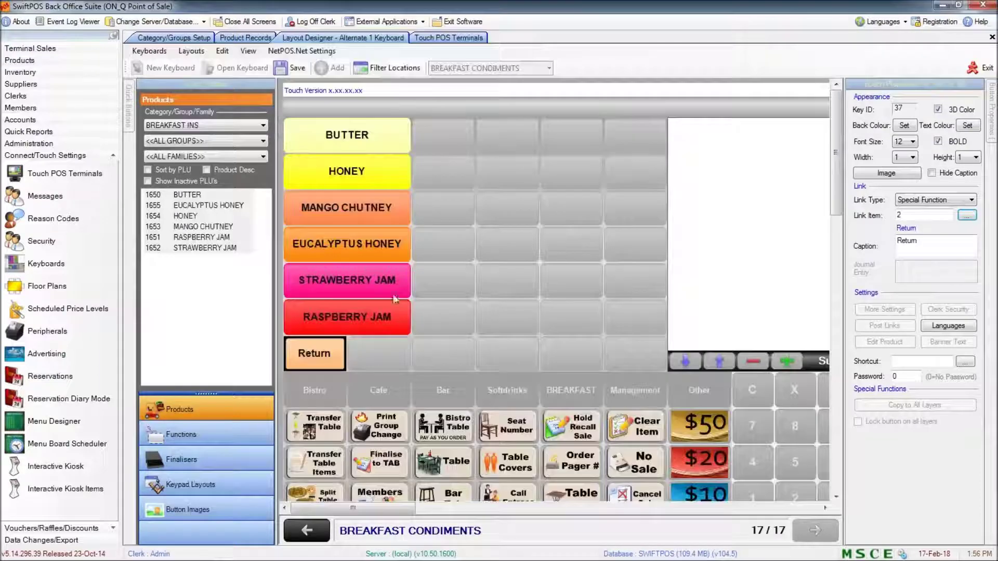
- Set the Return key's text colour to white and its back colour to black
{"action": "left_click", "coordinate": [967, 125]}
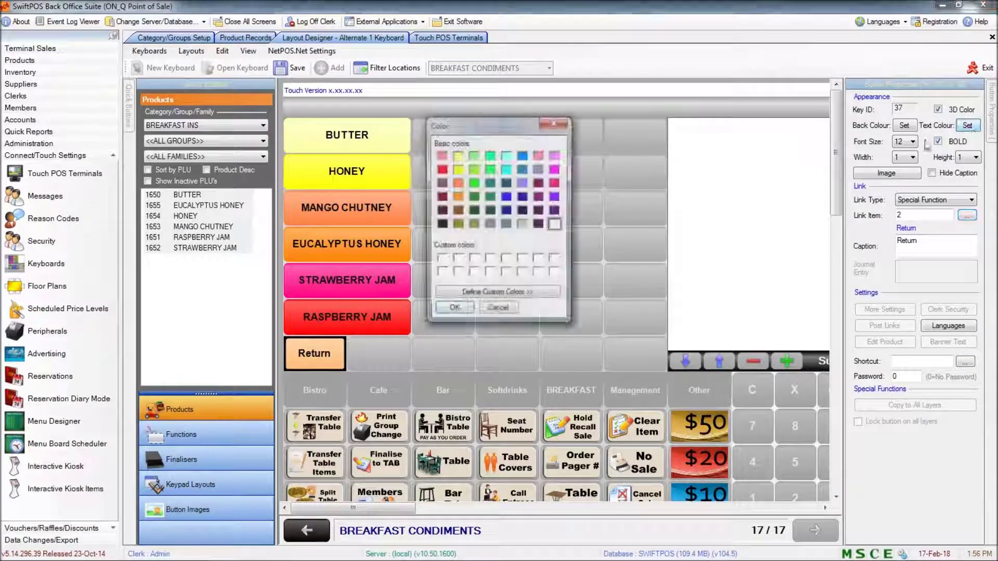
{"action": "left_click", "coordinate": [555, 224]}
{"action": "left_click", "coordinate": [453, 310]}
{"action": "left_click", "coordinate": [904, 125]}
{"action": "left_click", "coordinate": [441, 224]}
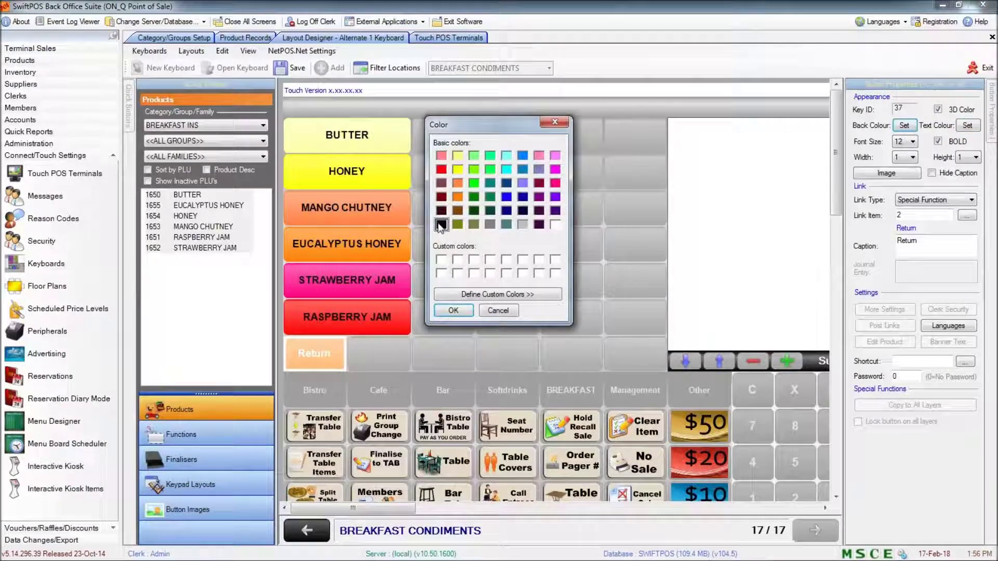
{"action": "left_click", "coordinate": [450, 315]}
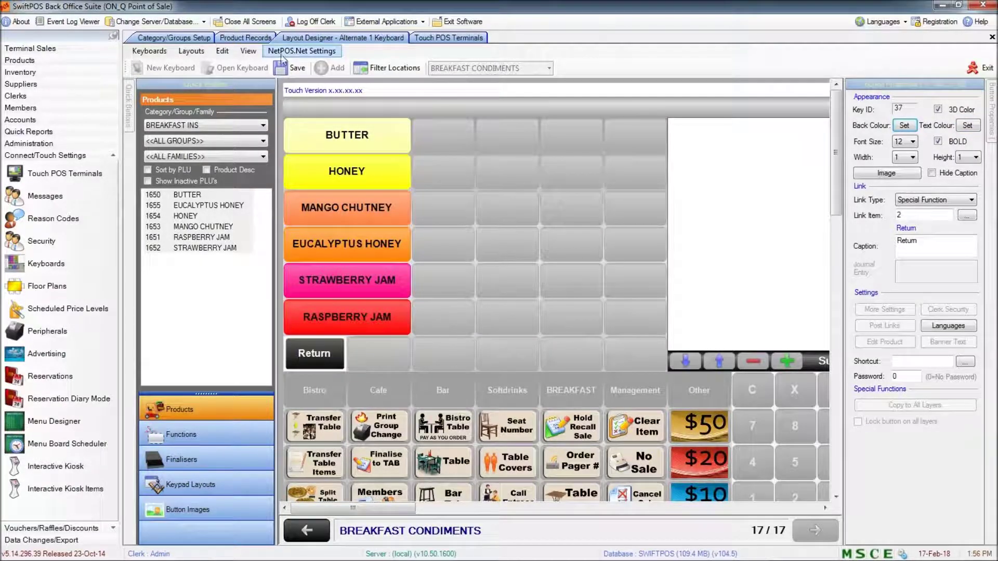
- Set the Return key's width to 2 and save the BREAKFAST CONDIMENTS layout
{"action": "left_click", "coordinate": [905, 157]}
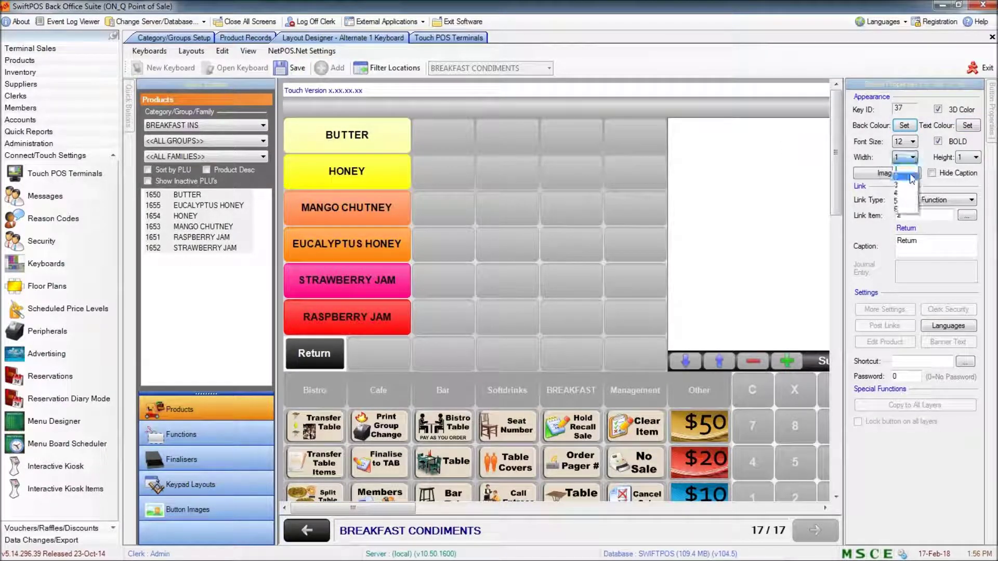
{"action": "left_click", "coordinate": [903, 174]}
{"action": "left_click", "coordinate": [294, 68]}
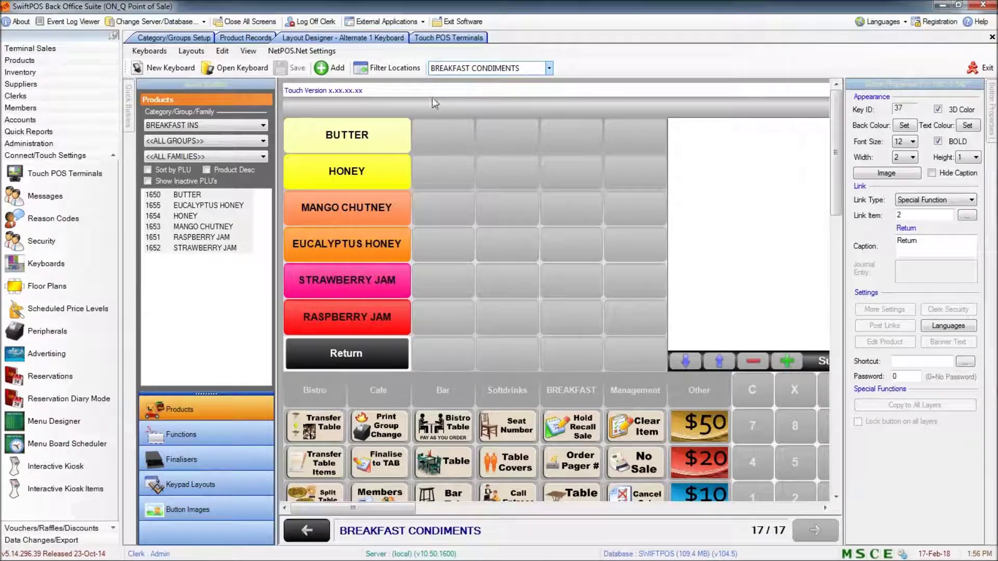
- On the BREAKFAST layout, set the Max Count of FARMHOUSE TOAST's BREAKFAST CONDIMENTS post link to 2 and save the layout
{"action": "left_click", "coordinate": [550, 68]}
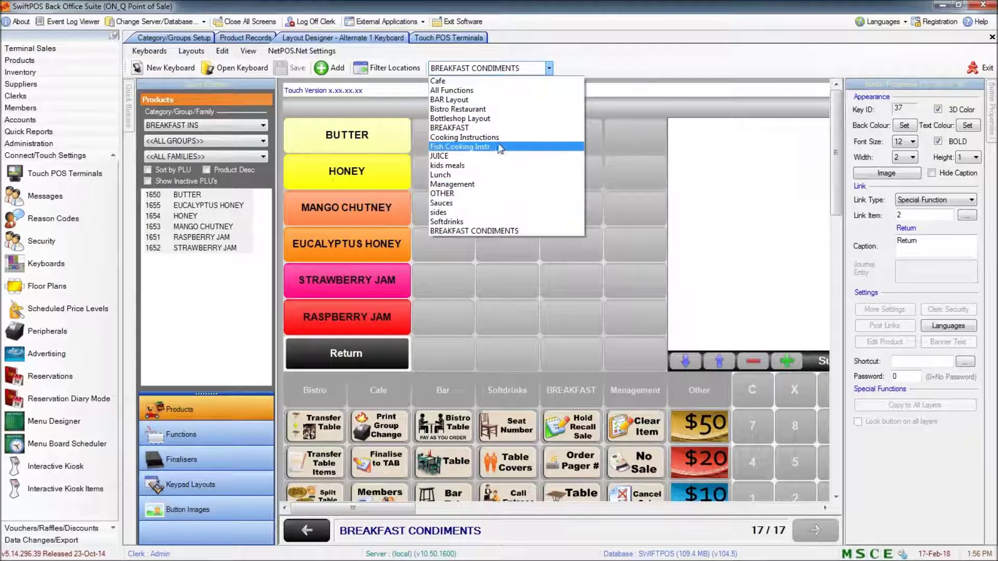
{"action": "left_click", "coordinate": [468, 128]}
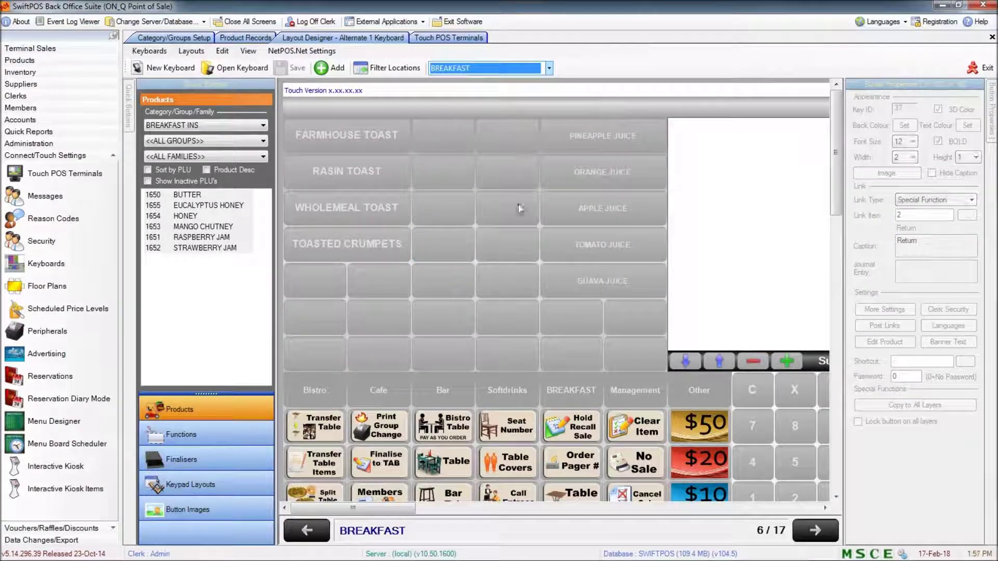
{"action": "left_click", "coordinate": [357, 131]}
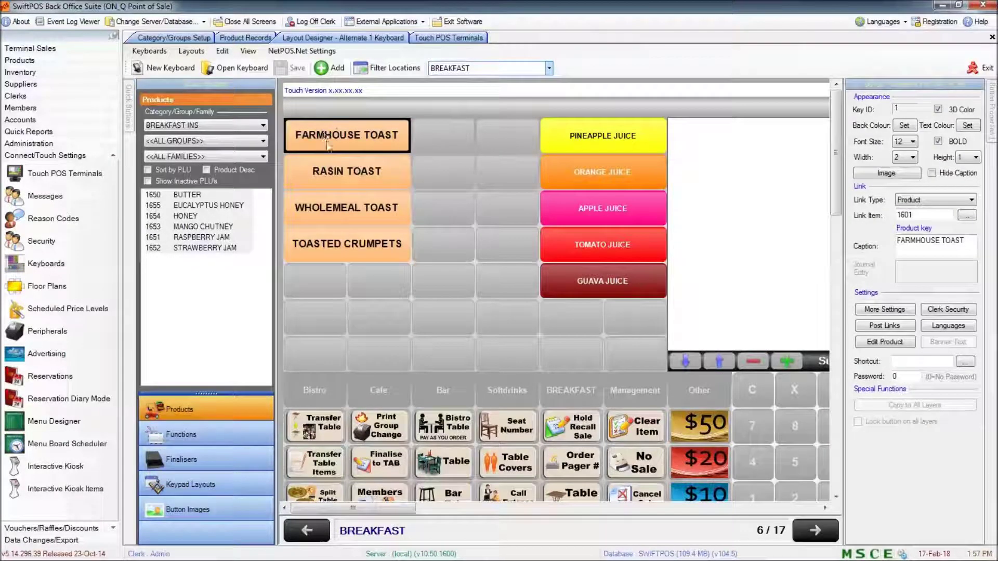
{"action": "left_click", "coordinate": [899, 328]}
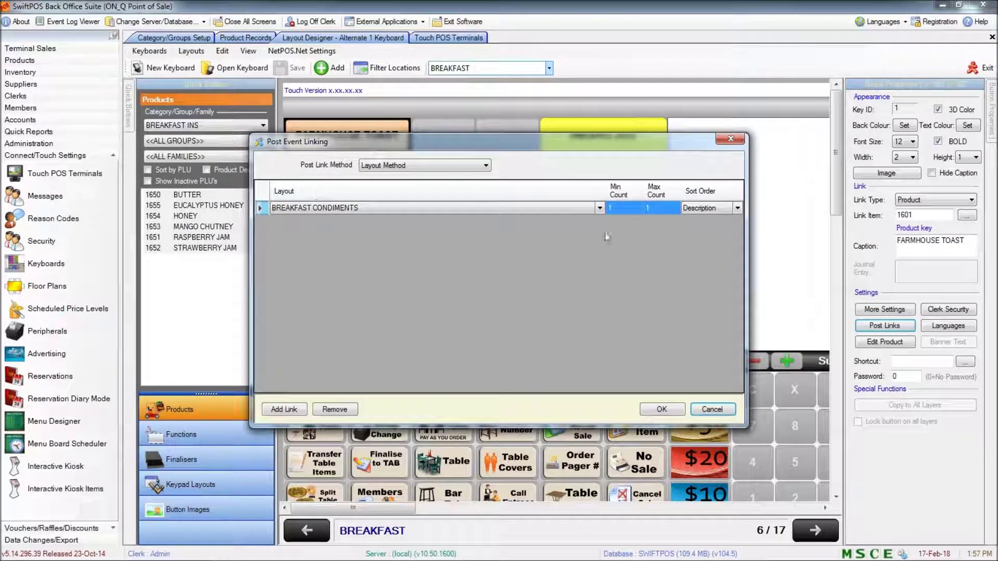
{"action": "left_click", "coordinate": [663, 208]}
{"action": "type", "text": "2"}
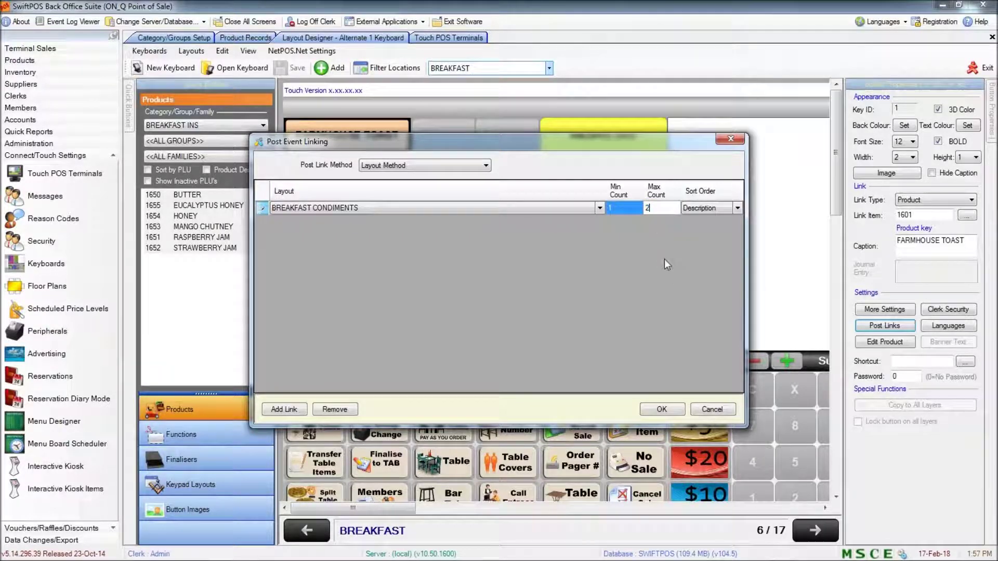
{"action": "left_click", "coordinate": [670, 413]}
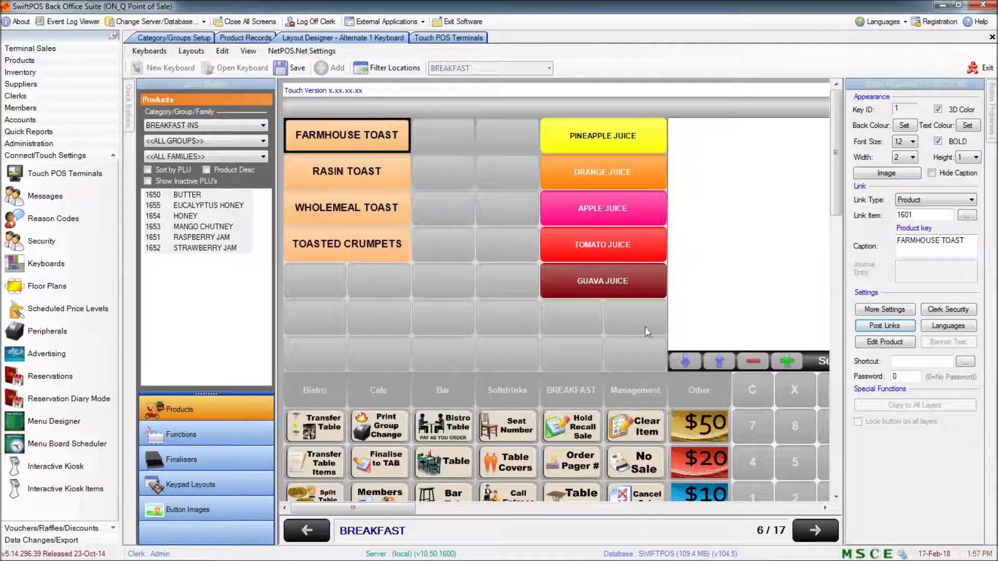
{"action": "left_click", "coordinate": [294, 68]}
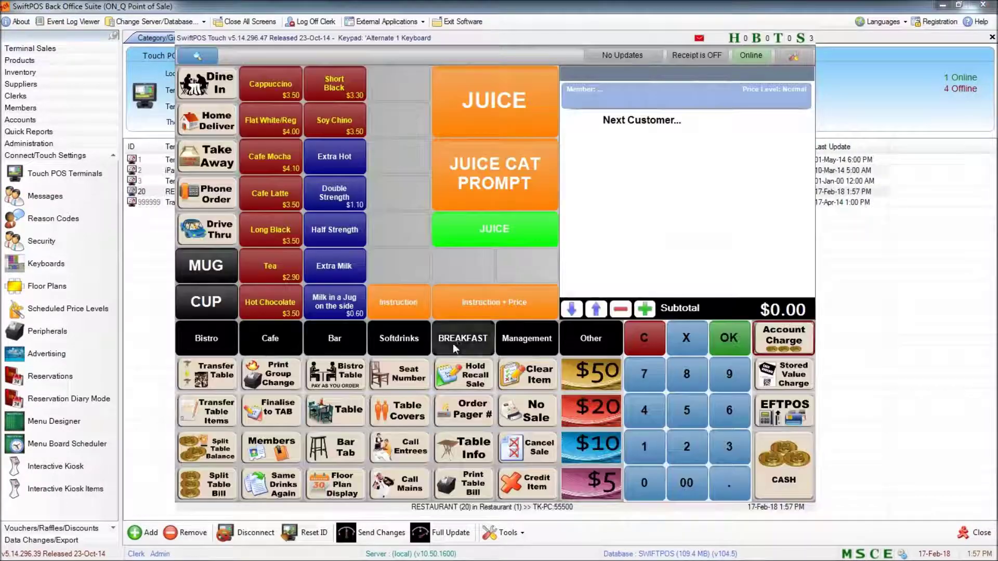
- On the SwiftPOS Touch terminal, ring up a FARMHOUSE TOAST from the BREAKFAST keys with BUTTER and HONEY
{"action": "left_click", "coordinate": [453, 345]}
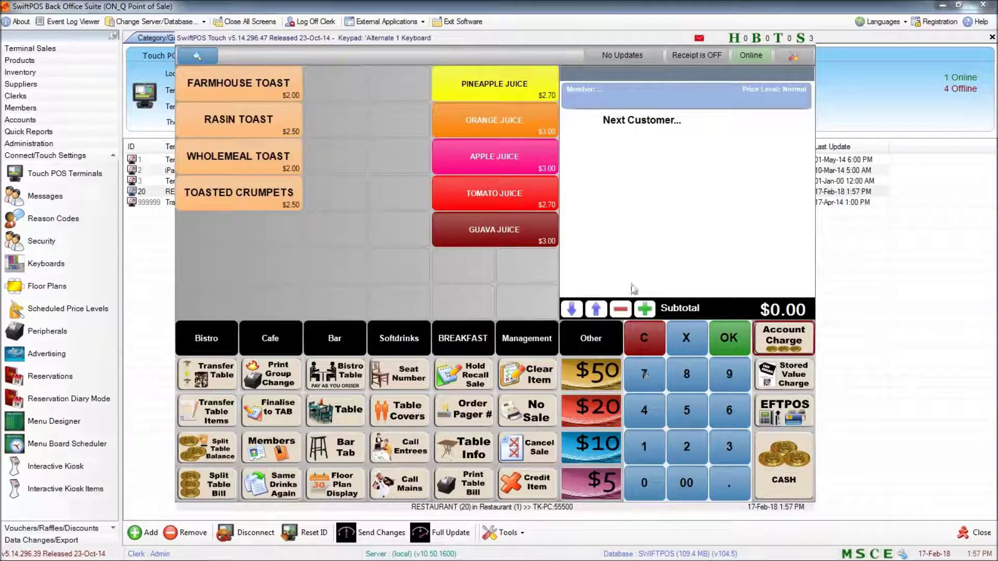
{"action": "left_click", "coordinate": [260, 84]}
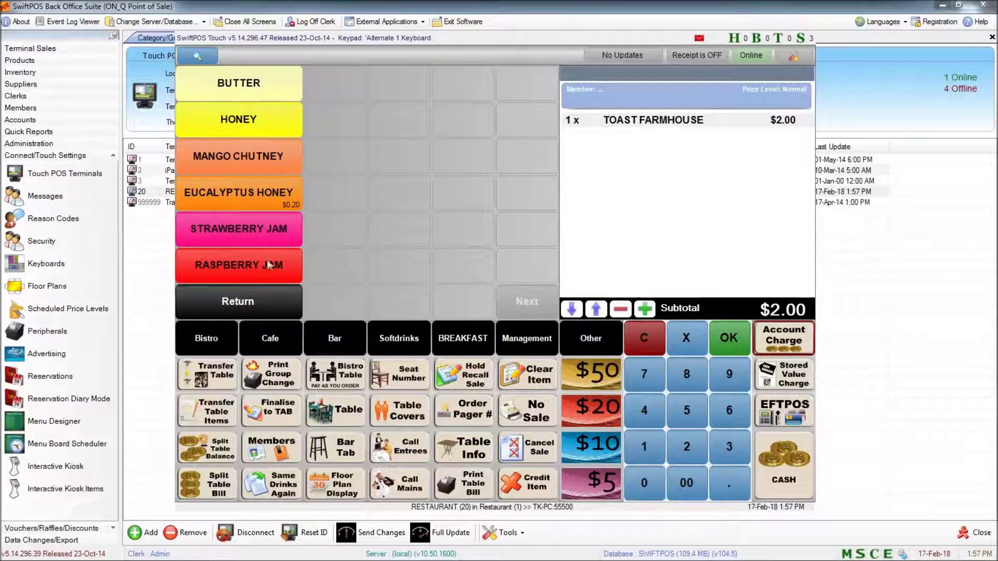
{"action": "left_click", "coordinate": [277, 92]}
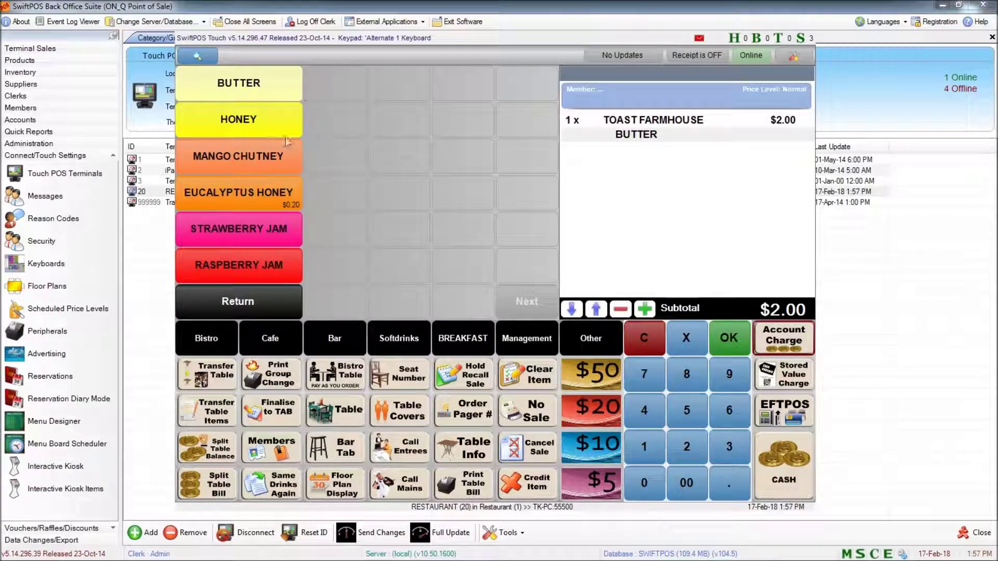
{"action": "left_click", "coordinate": [261, 131]}
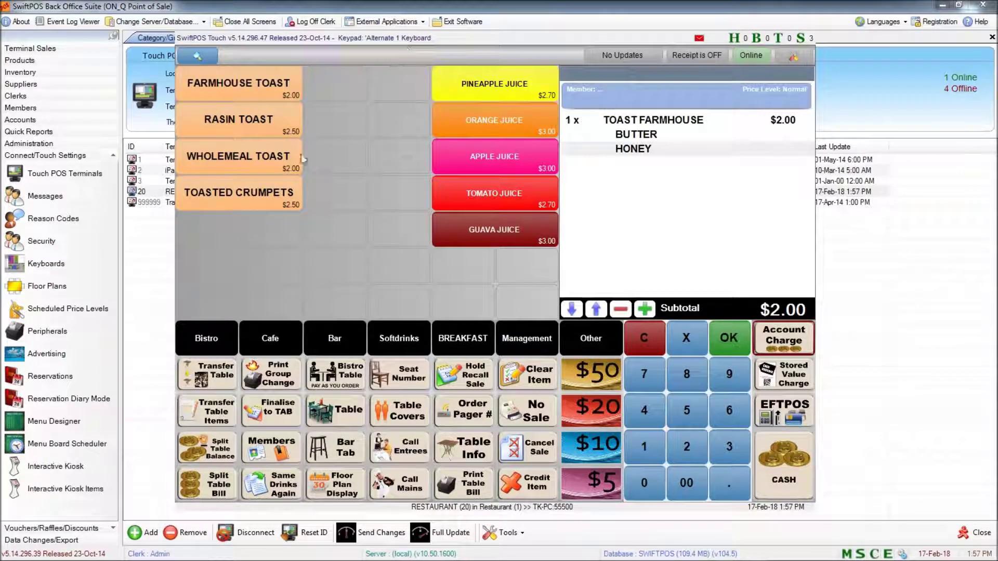
- Ring up another FARMHOUSE TOAST with only EUCALYPTUS HONEY and finish the condiment selection with Return
{"action": "left_click", "coordinate": [262, 96]}
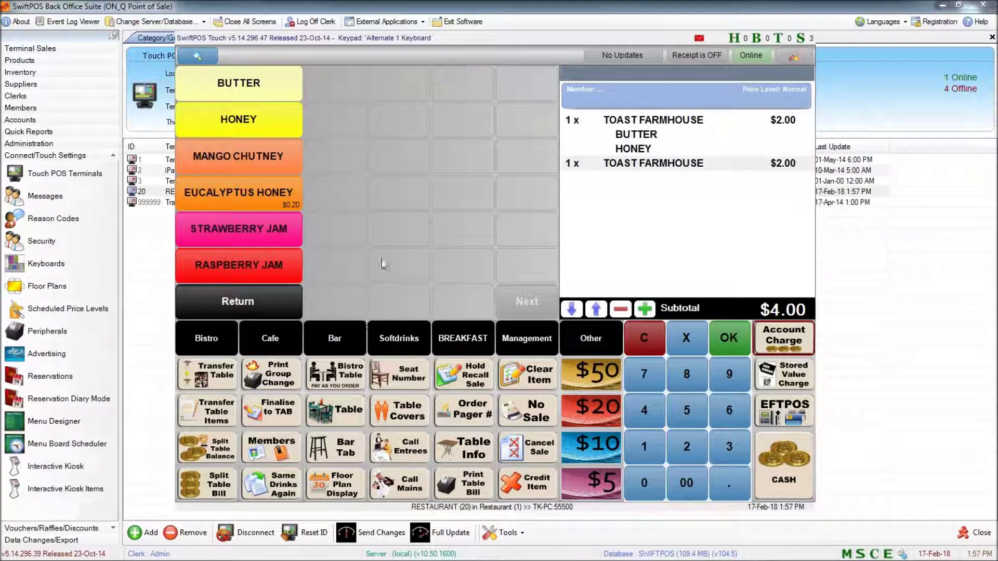
{"action": "left_click", "coordinate": [252, 197]}
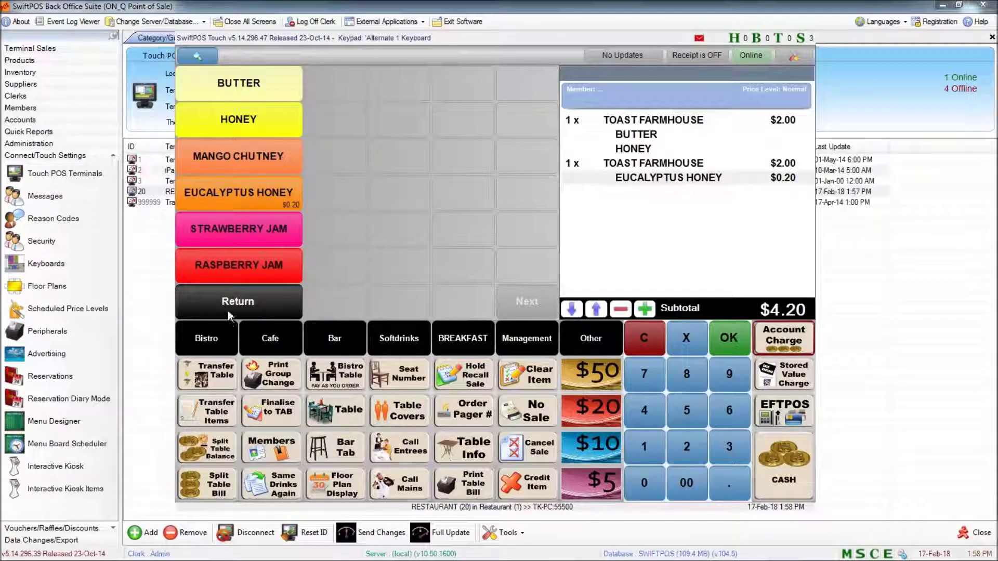
{"action": "left_click", "coordinate": [247, 310]}
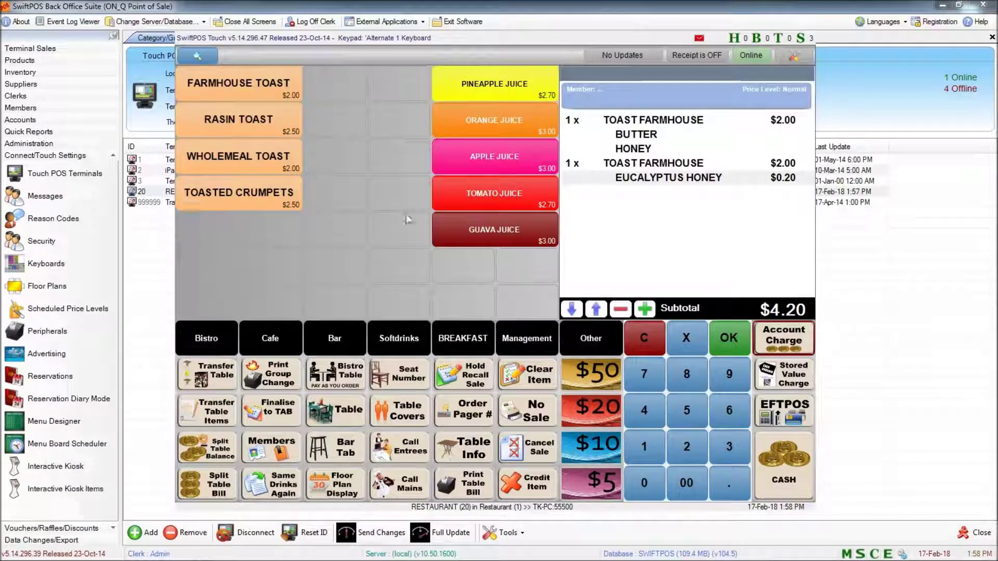
- Review the post link counts of the FARMHOUSE TOAST key in the Layout Designer and close them without changes
{"action": "left_click", "coordinate": [254, 90]}
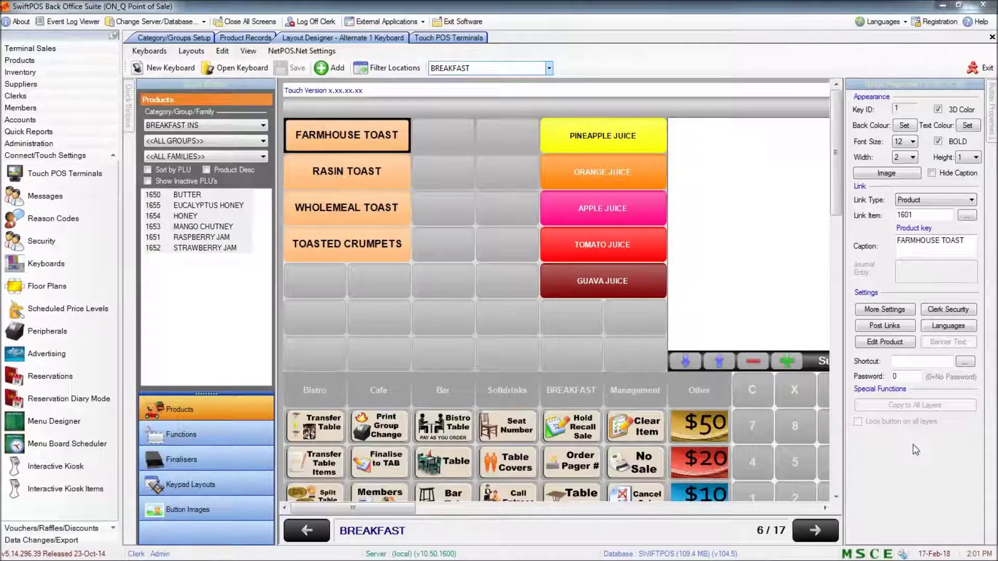
{"action": "left_click", "coordinate": [863, 328]}
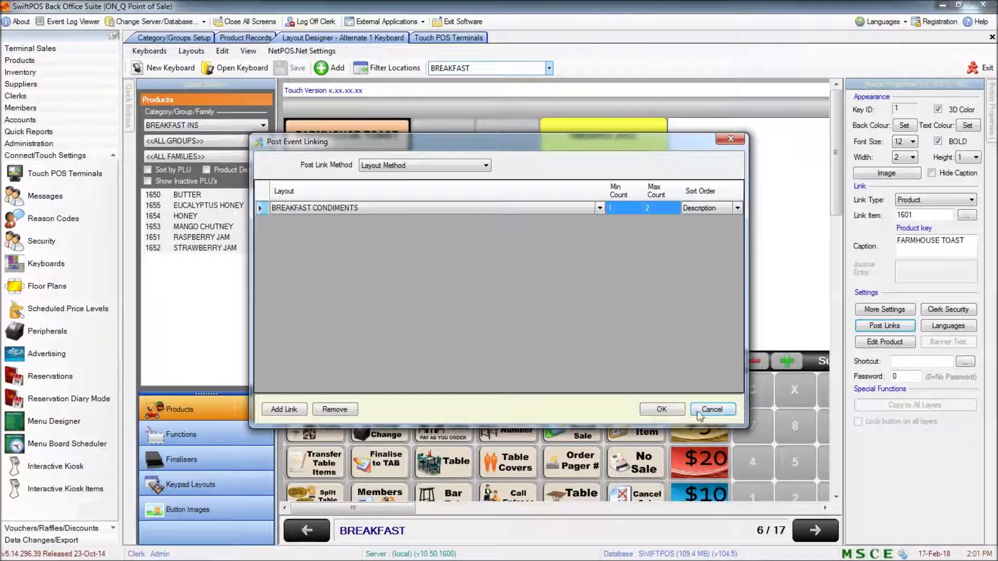
{"action": "left_click", "coordinate": [716, 410]}
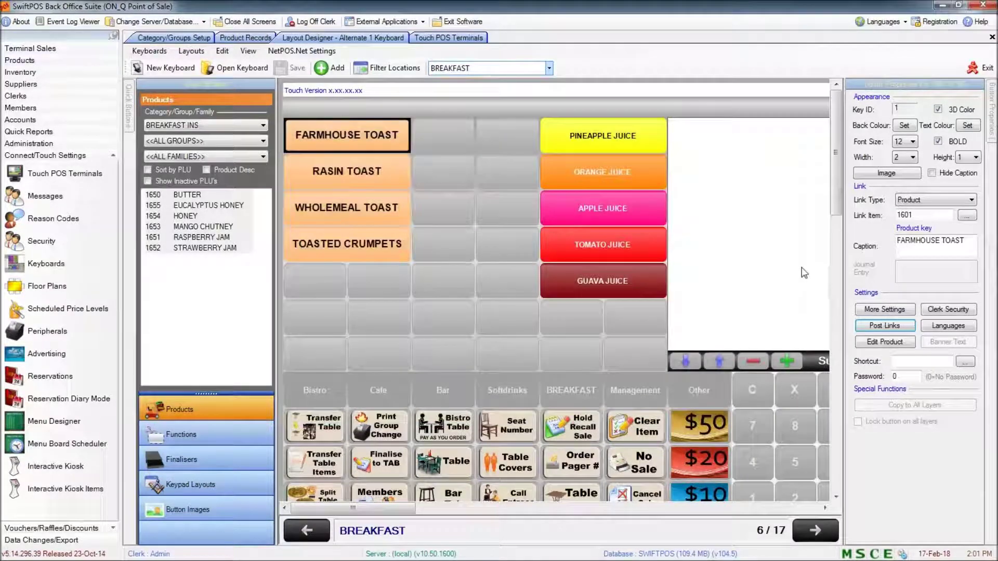